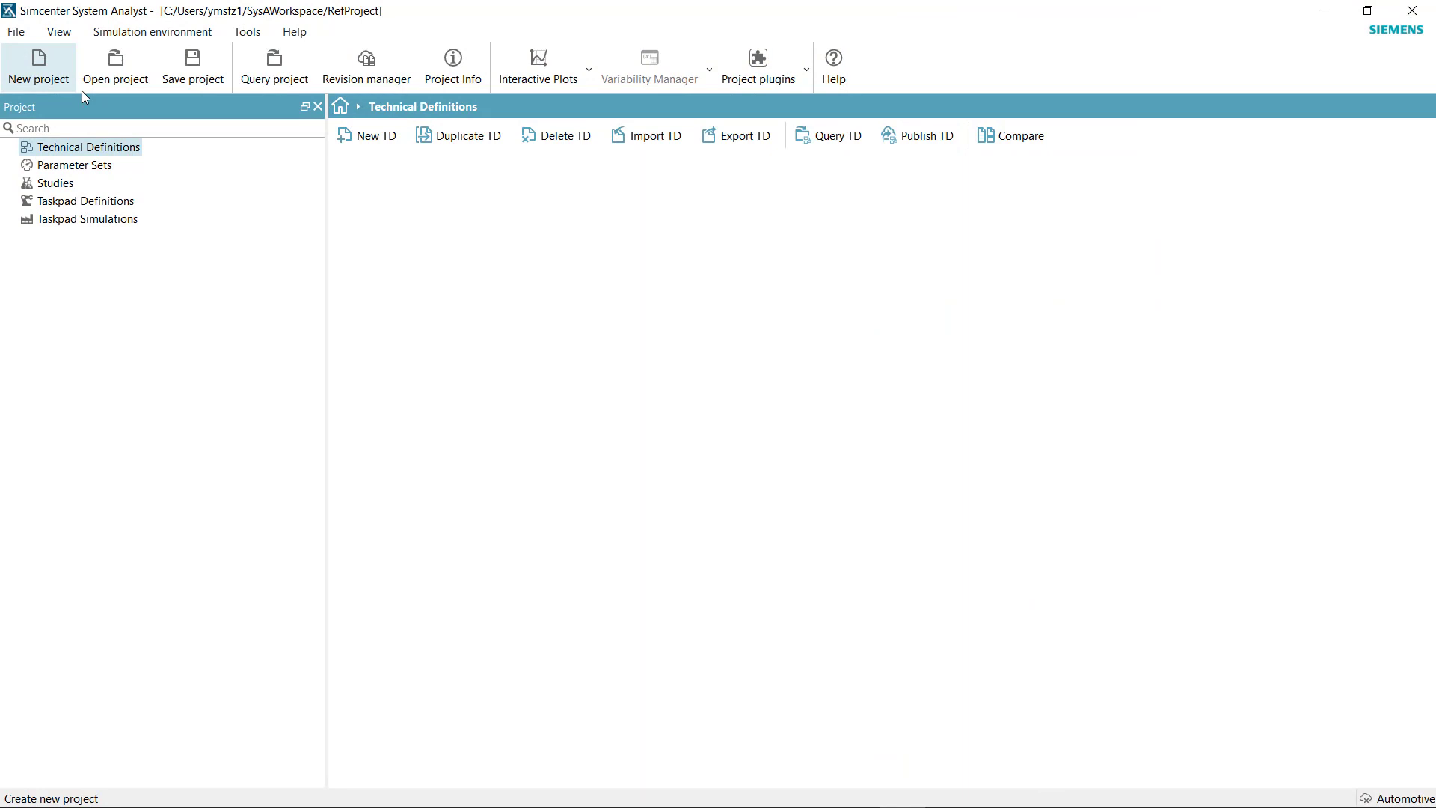
Step: Start a new technical definition filtered to drivability usage and hybrid vehicles, yielding P2 Hybrid drivability
{"action": "left_click", "coordinate": [369, 142]}
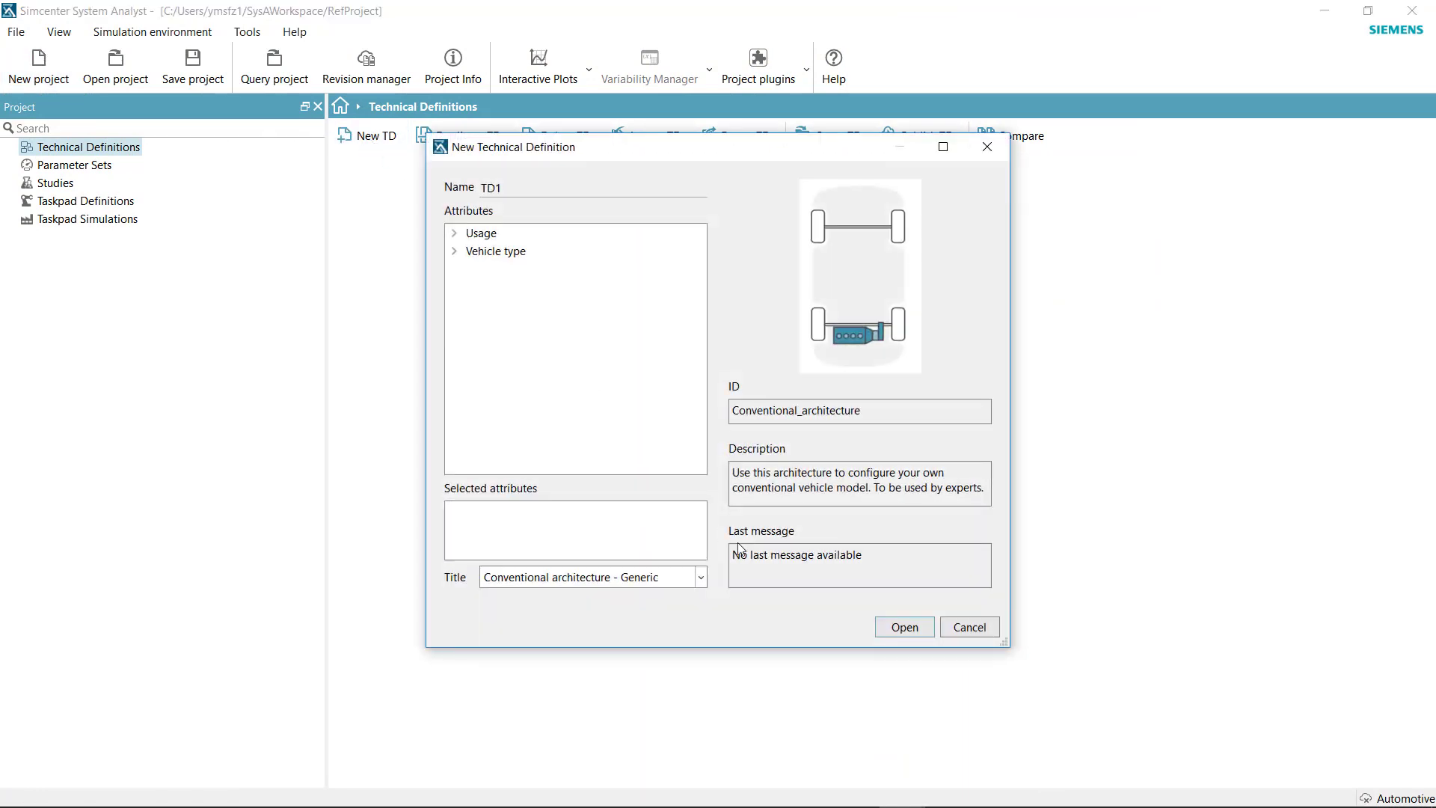
{"action": "left_click", "coordinate": [702, 581]}
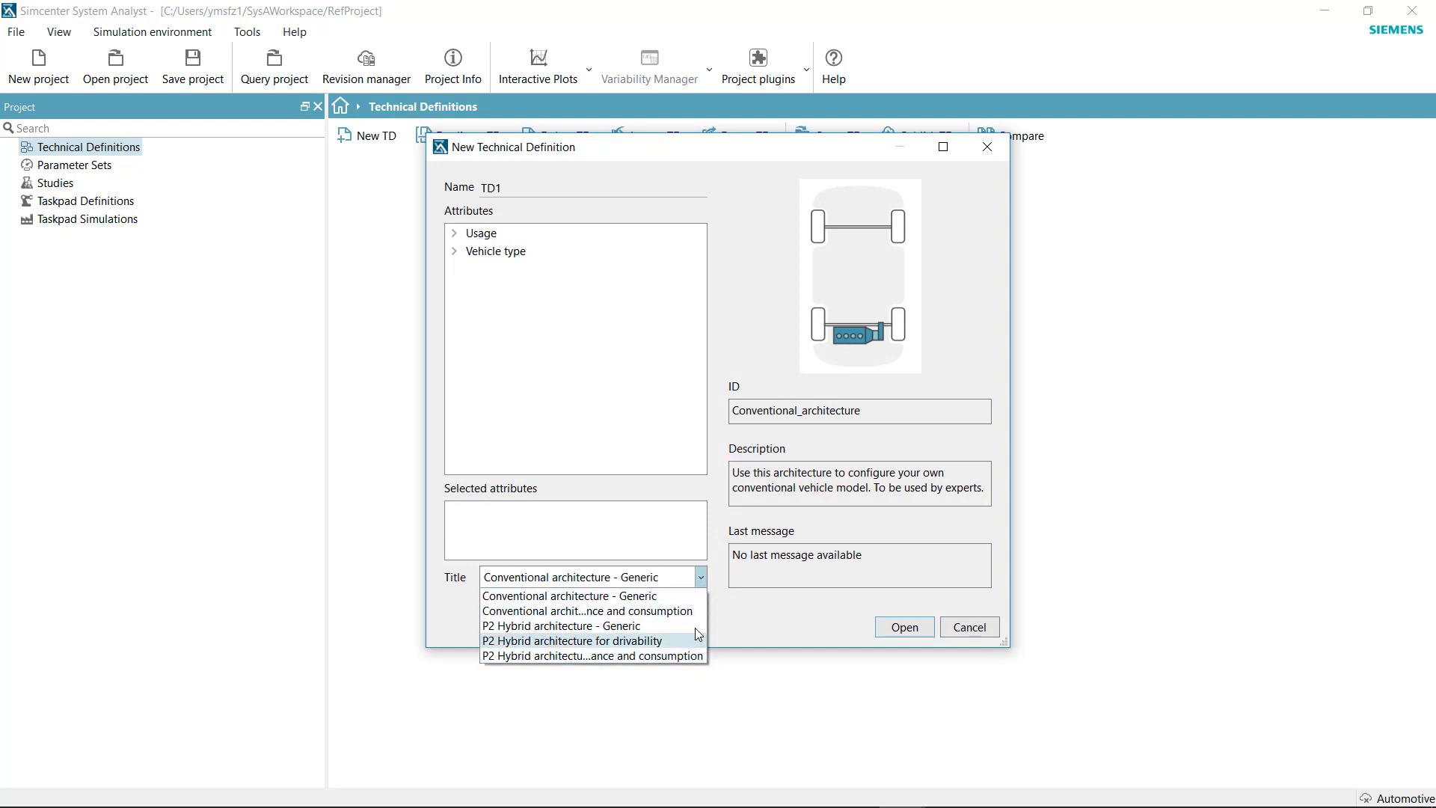
{"action": "left_click", "coordinate": [453, 234]}
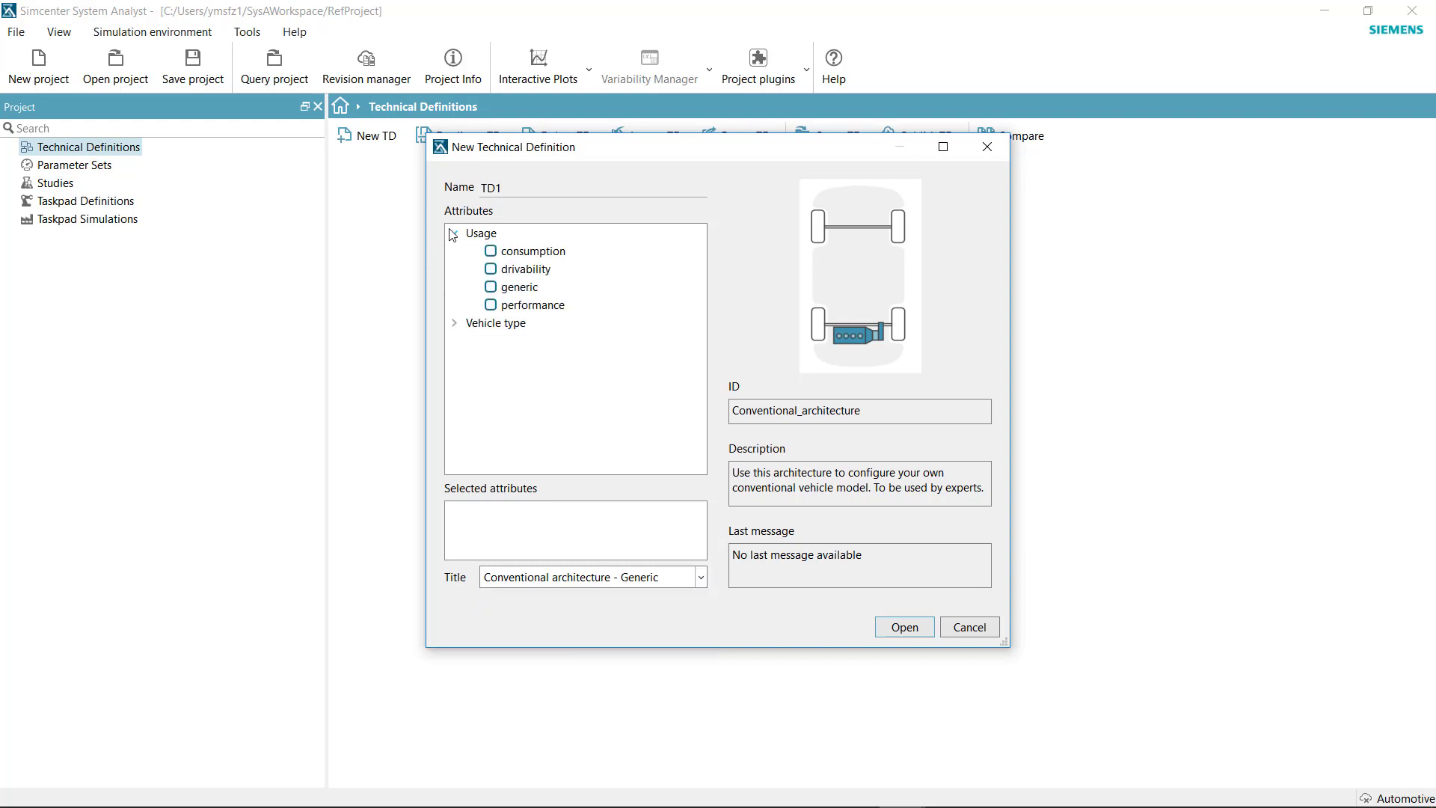
{"action": "left_click", "coordinate": [452, 324]}
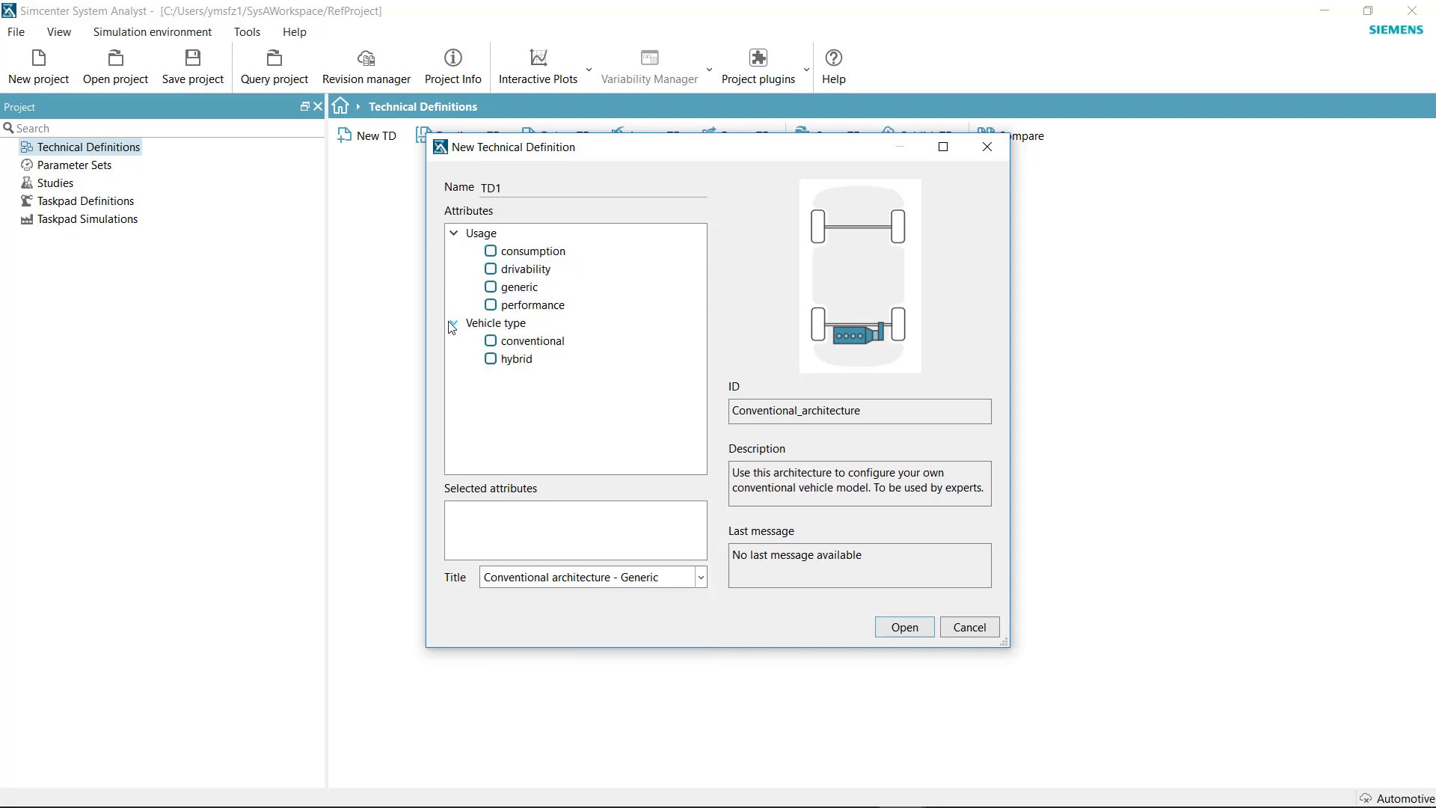
{"action": "left_click", "coordinate": [491, 270]}
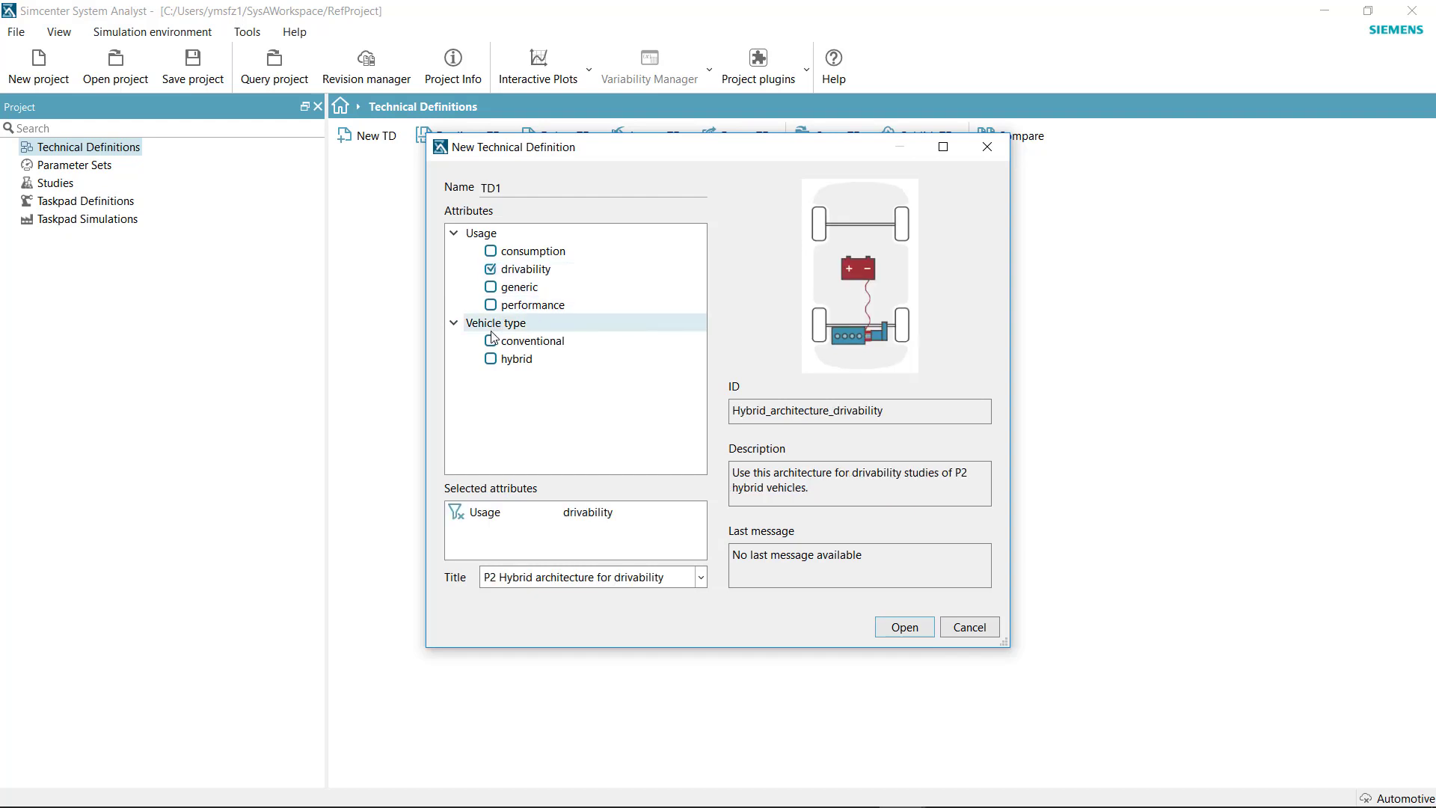
{"action": "left_click", "coordinate": [491, 360]}
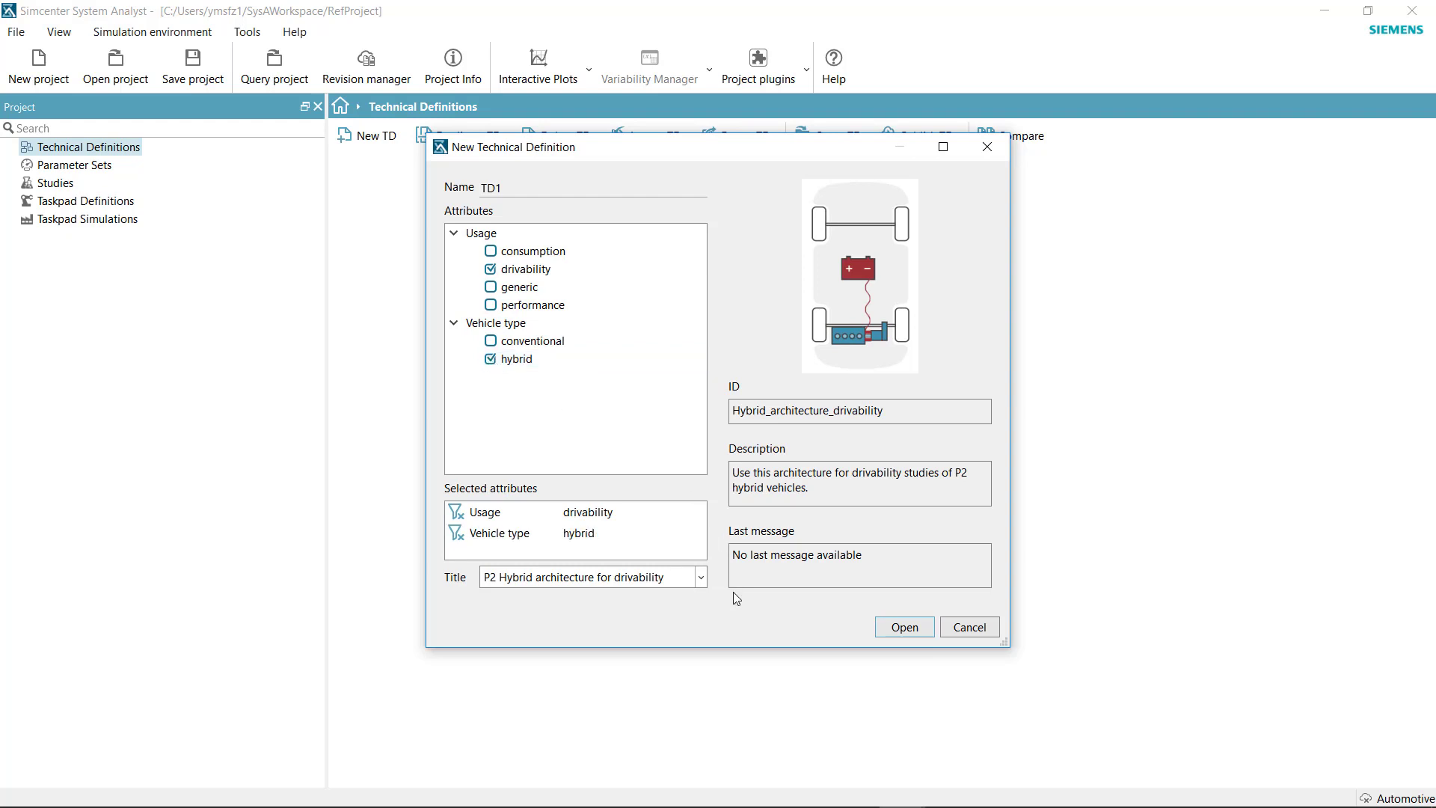
{"action": "left_click", "coordinate": [701, 582]}
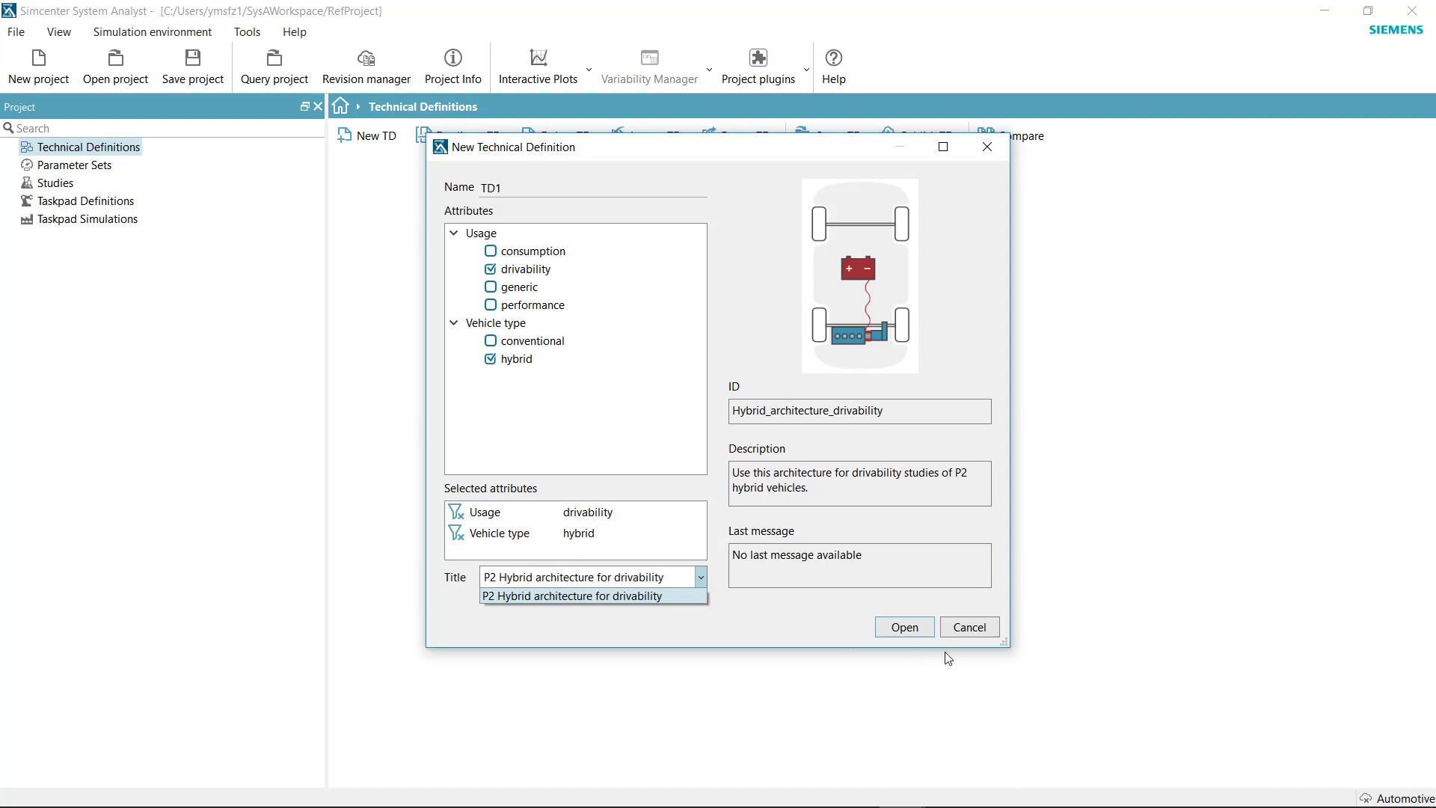
Step: Create TD1 from the chosen architecture and open its component configuration
{"action": "left_click", "coordinate": [905, 629]}
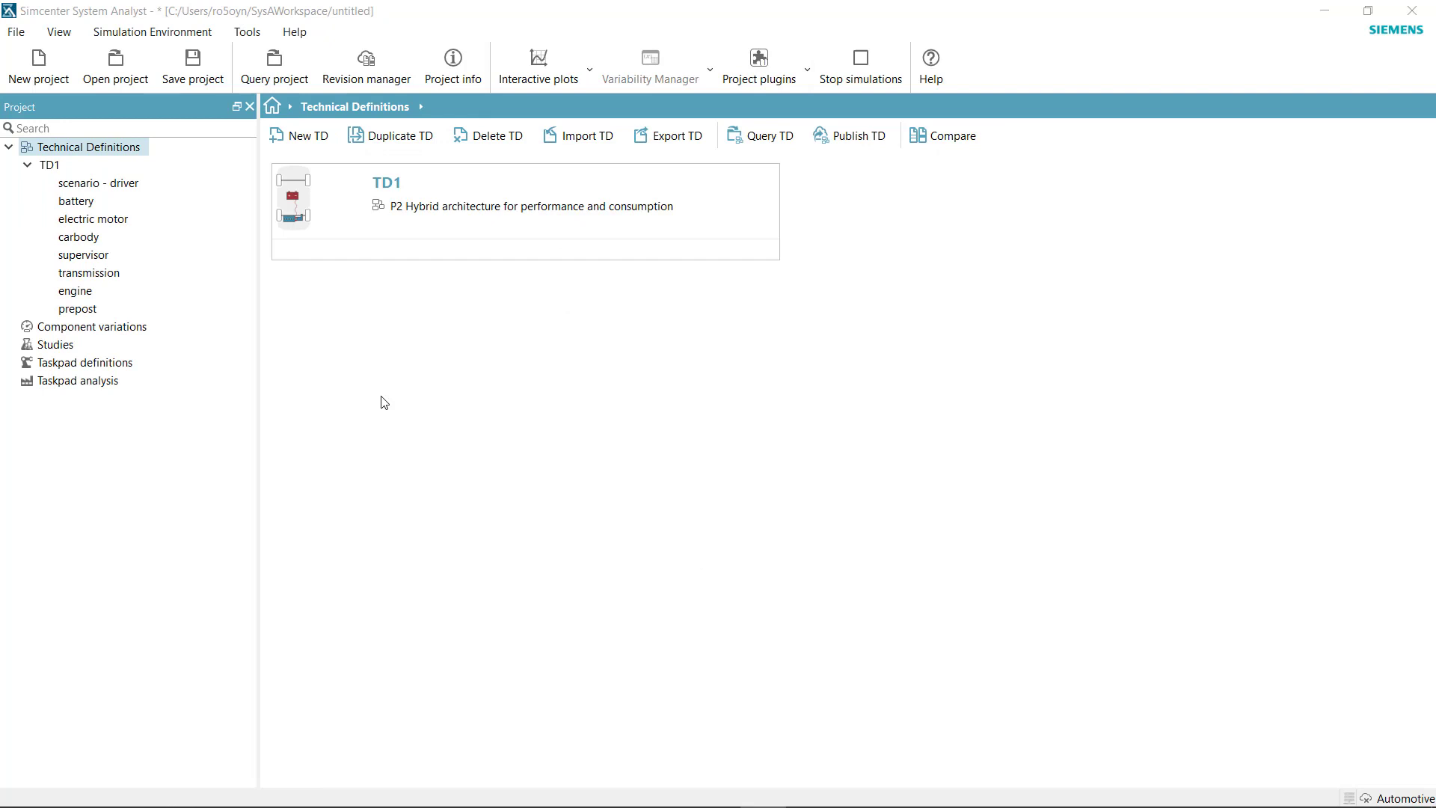
{"action": "left_click", "coordinate": [484, 226]}
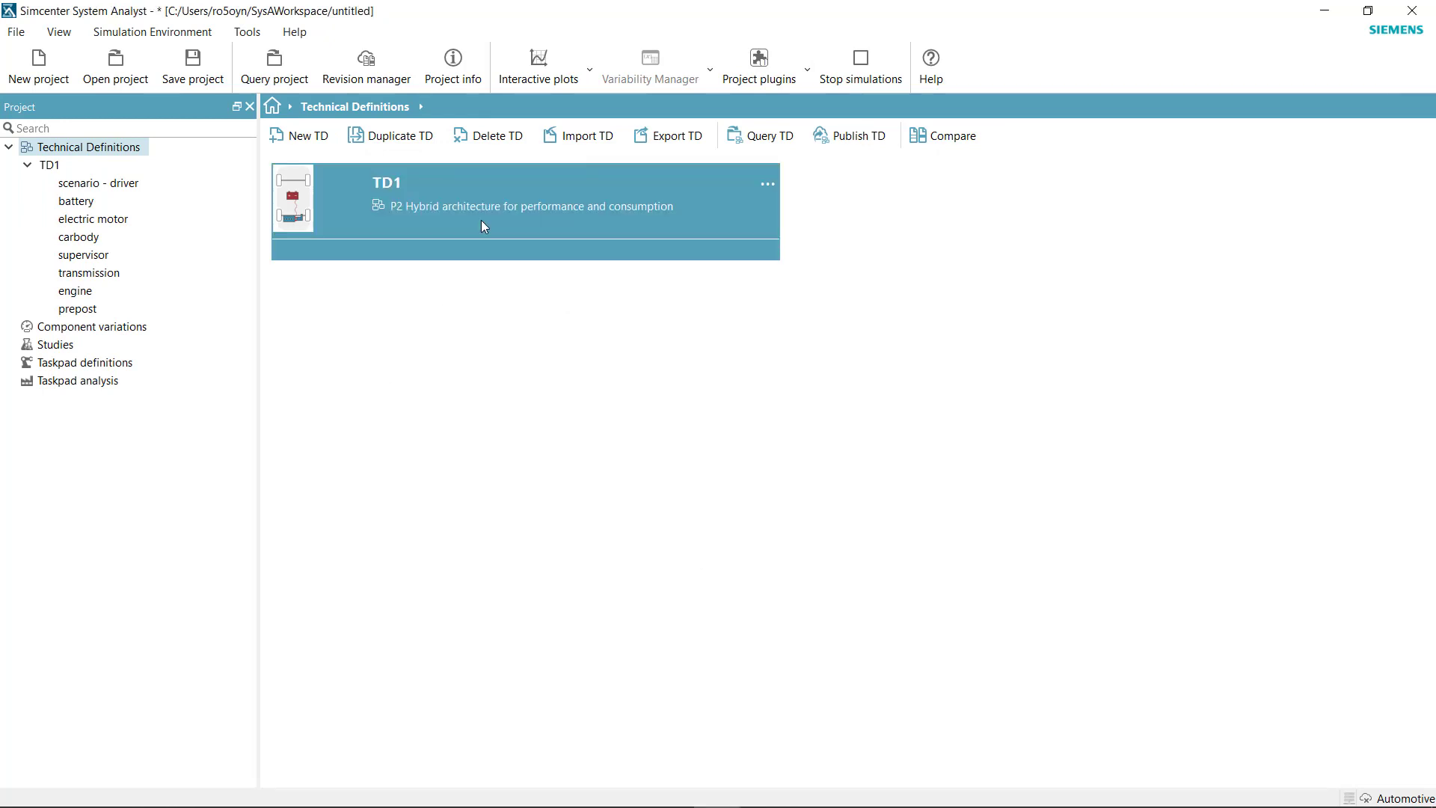
{"action": "double_click", "coordinate": [484, 225]}
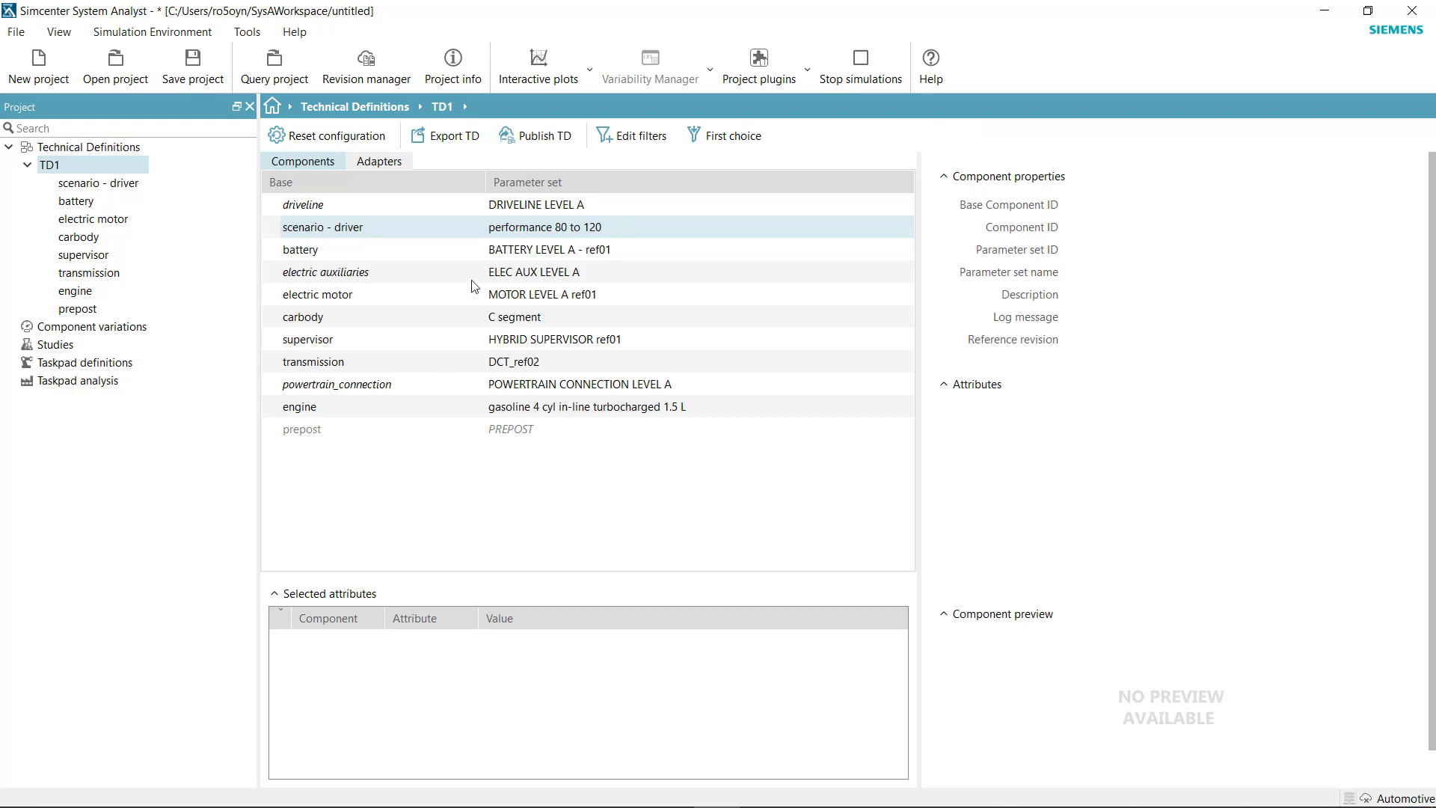
Step: Try CVT_ref01 as the transmission parameter set, then revert to DCT_ref02
{"action": "left_click", "coordinate": [740, 366]}
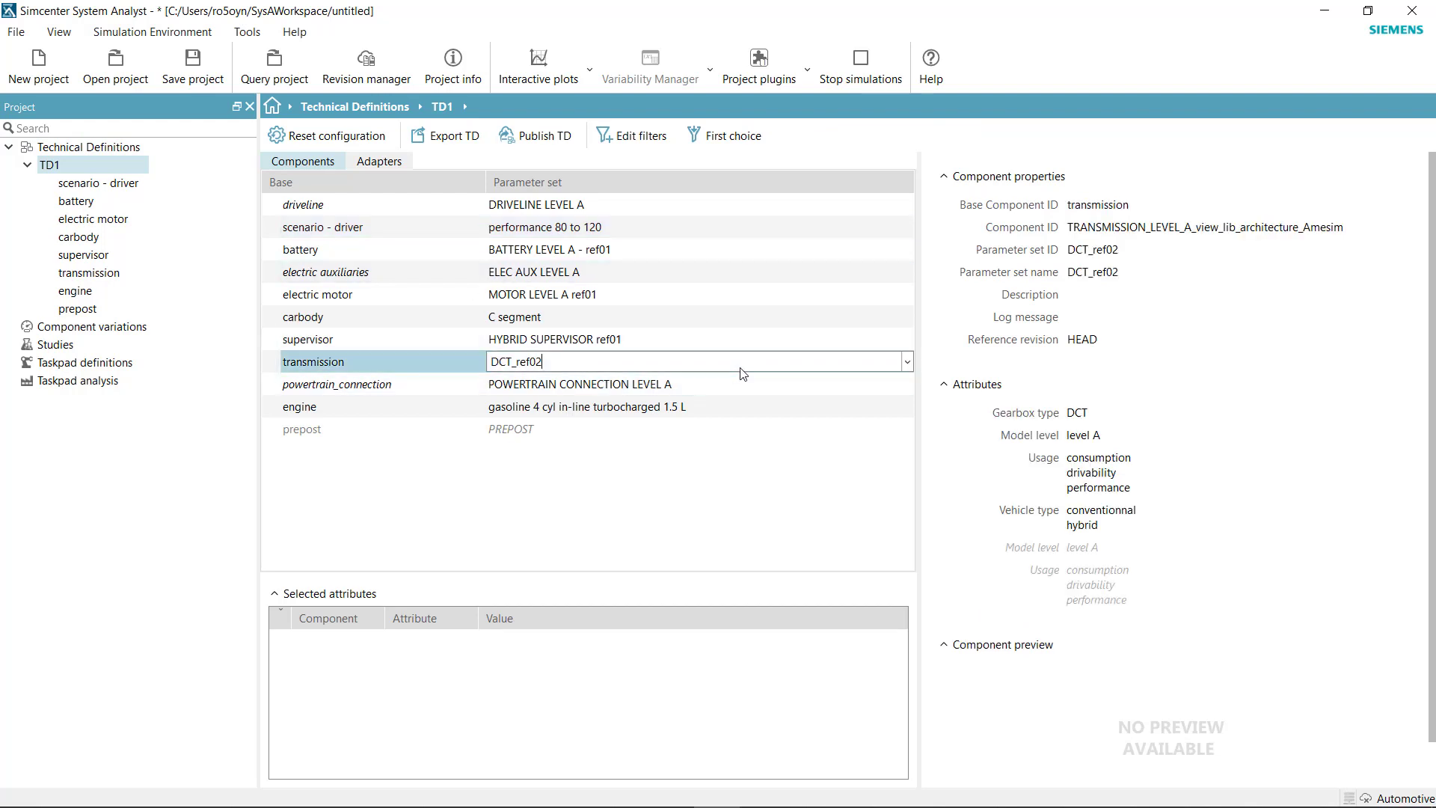
{"action": "left_click", "coordinate": [907, 361]}
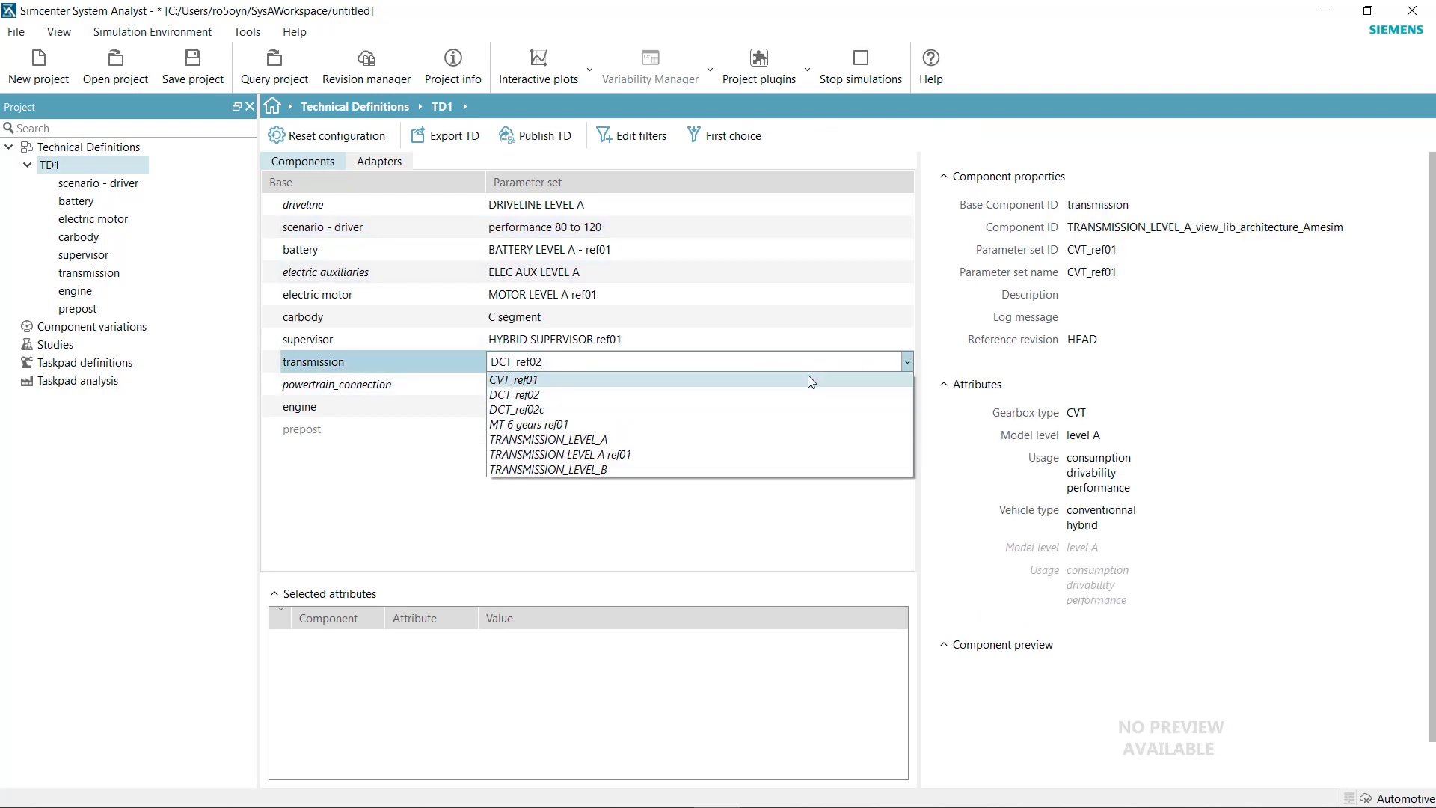
{"action": "left_click", "coordinate": [807, 375]}
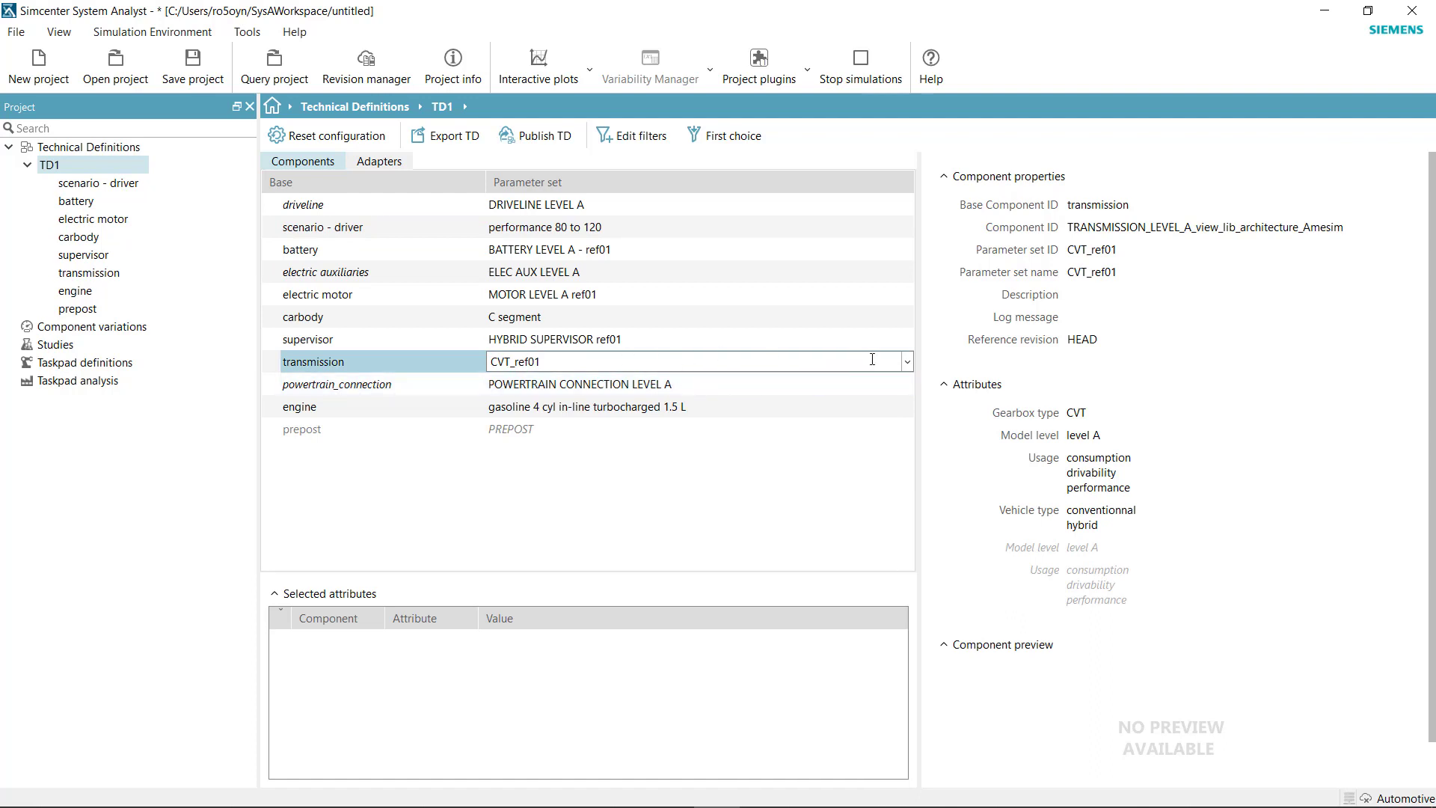
{"action": "left_click", "coordinate": [911, 367]}
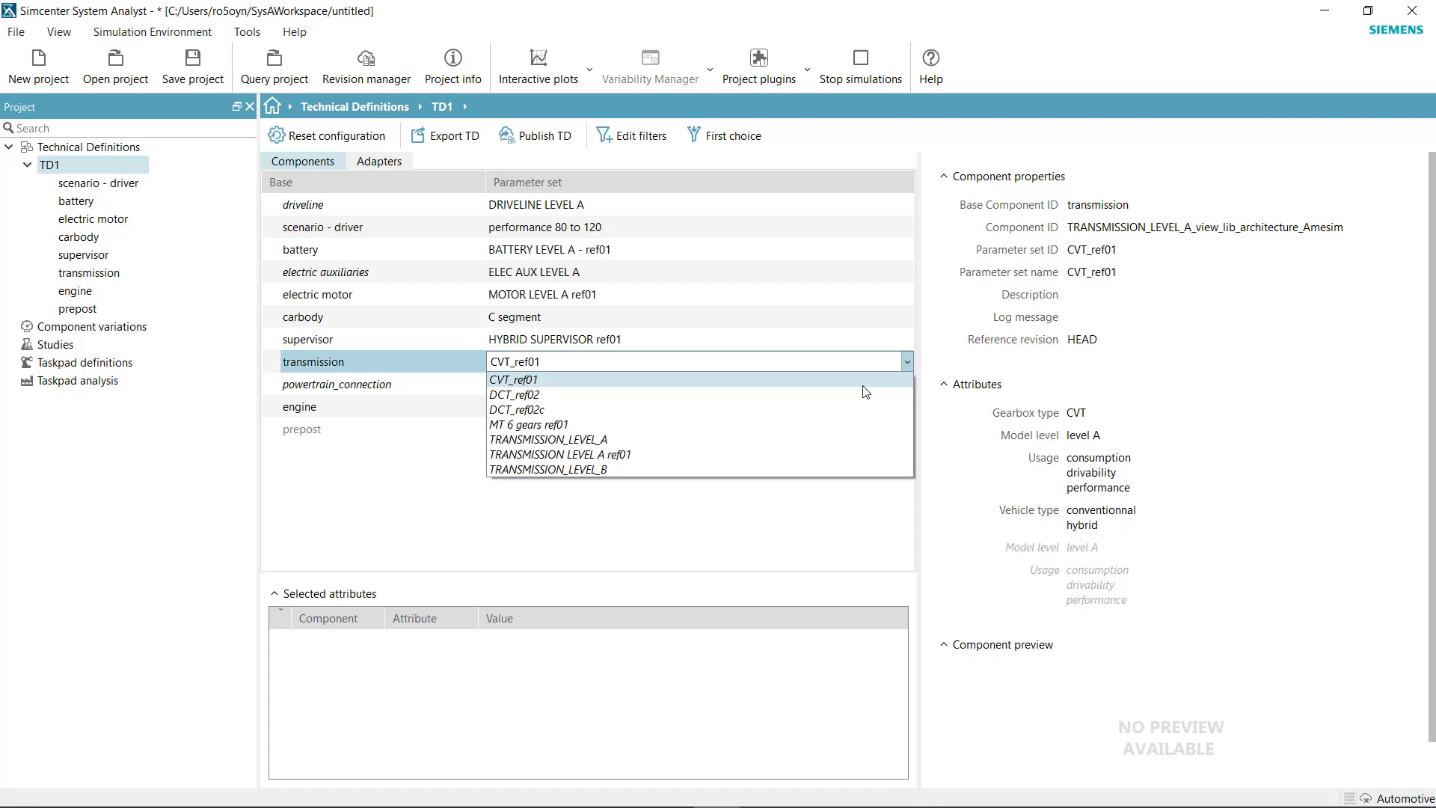
{"action": "left_click", "coordinate": [845, 395]}
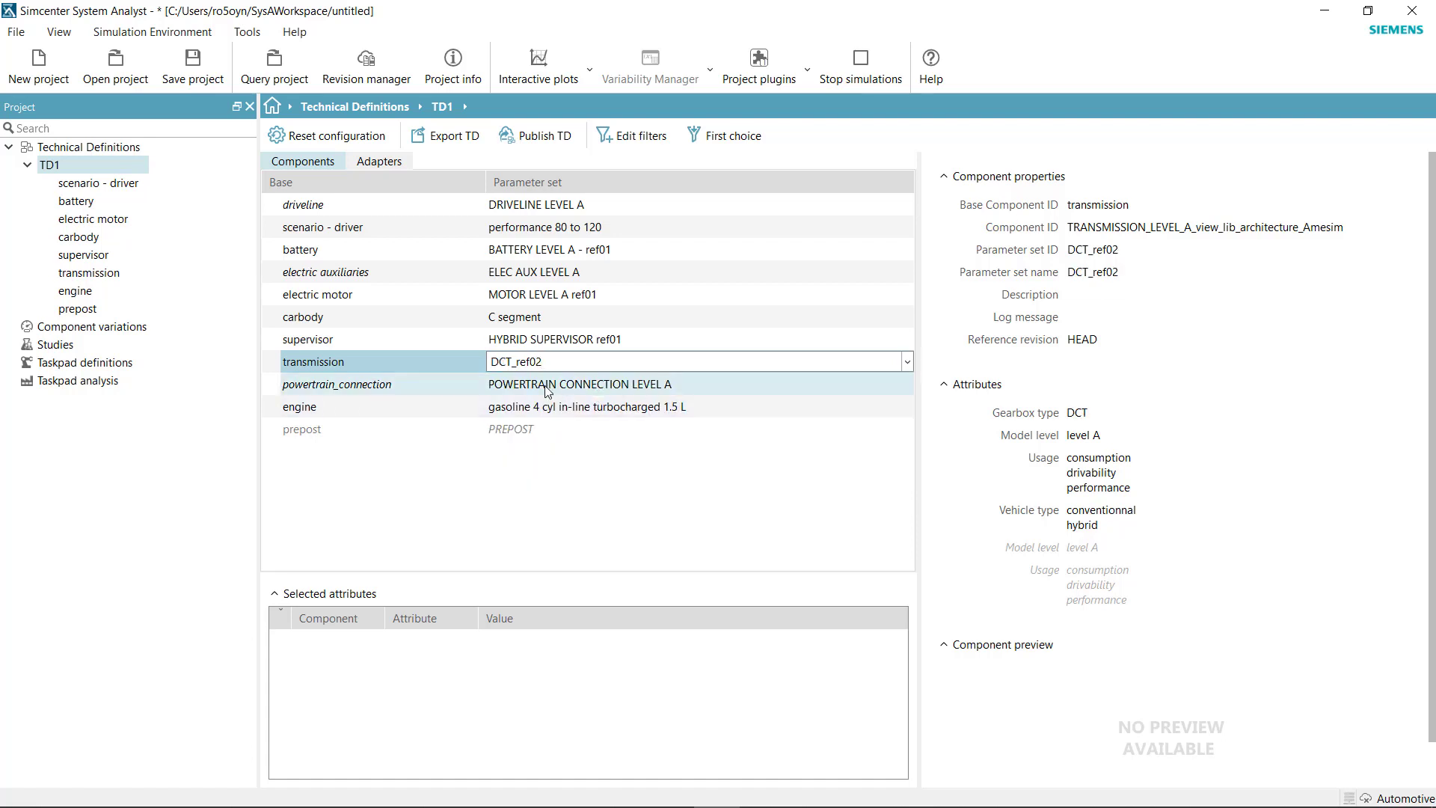
{"action": "left_click", "coordinate": [450, 361]}
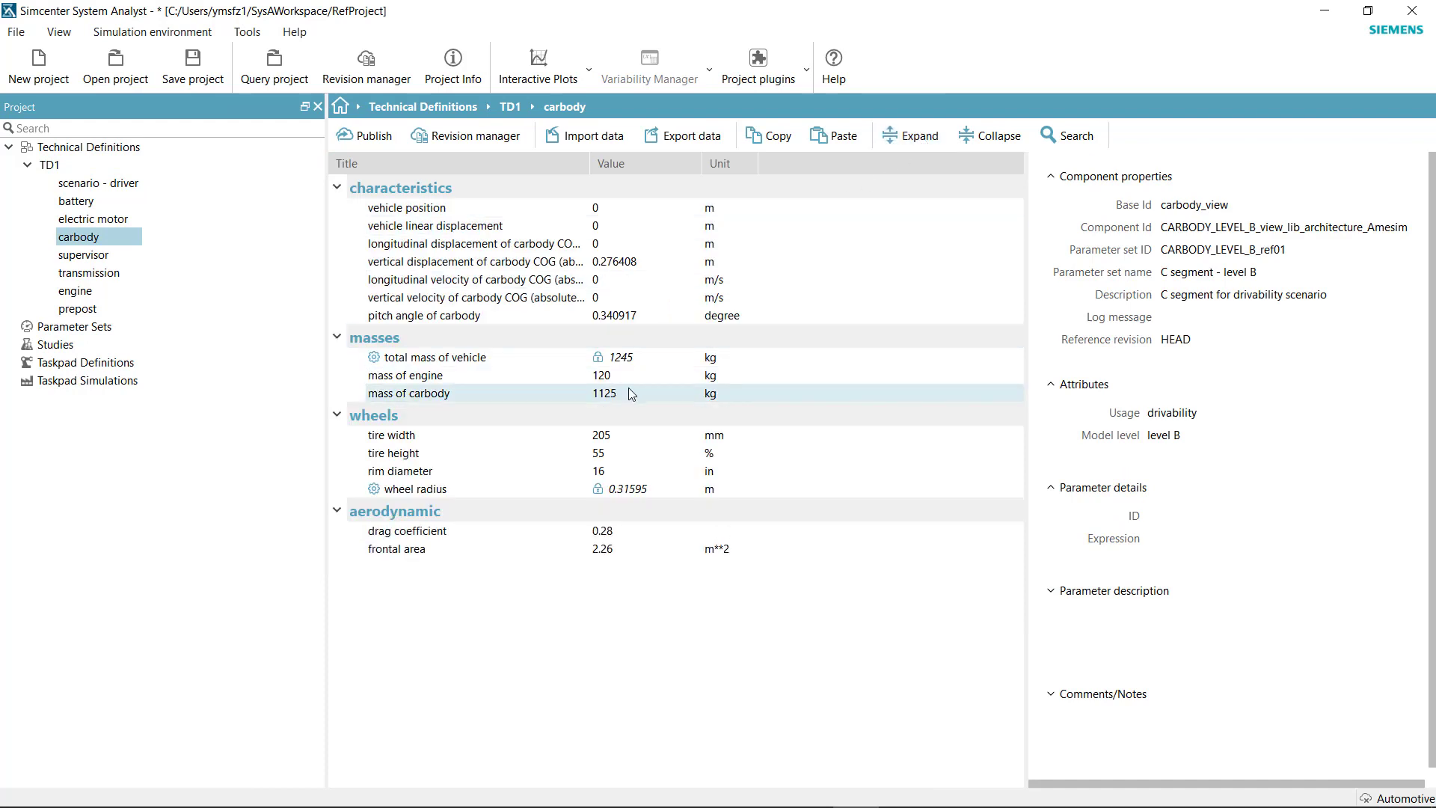
Step: Set the carbody mass to 1300 kg
{"action": "double_click", "coordinate": [630, 394]}
{"action": "type", "text": "1300"}
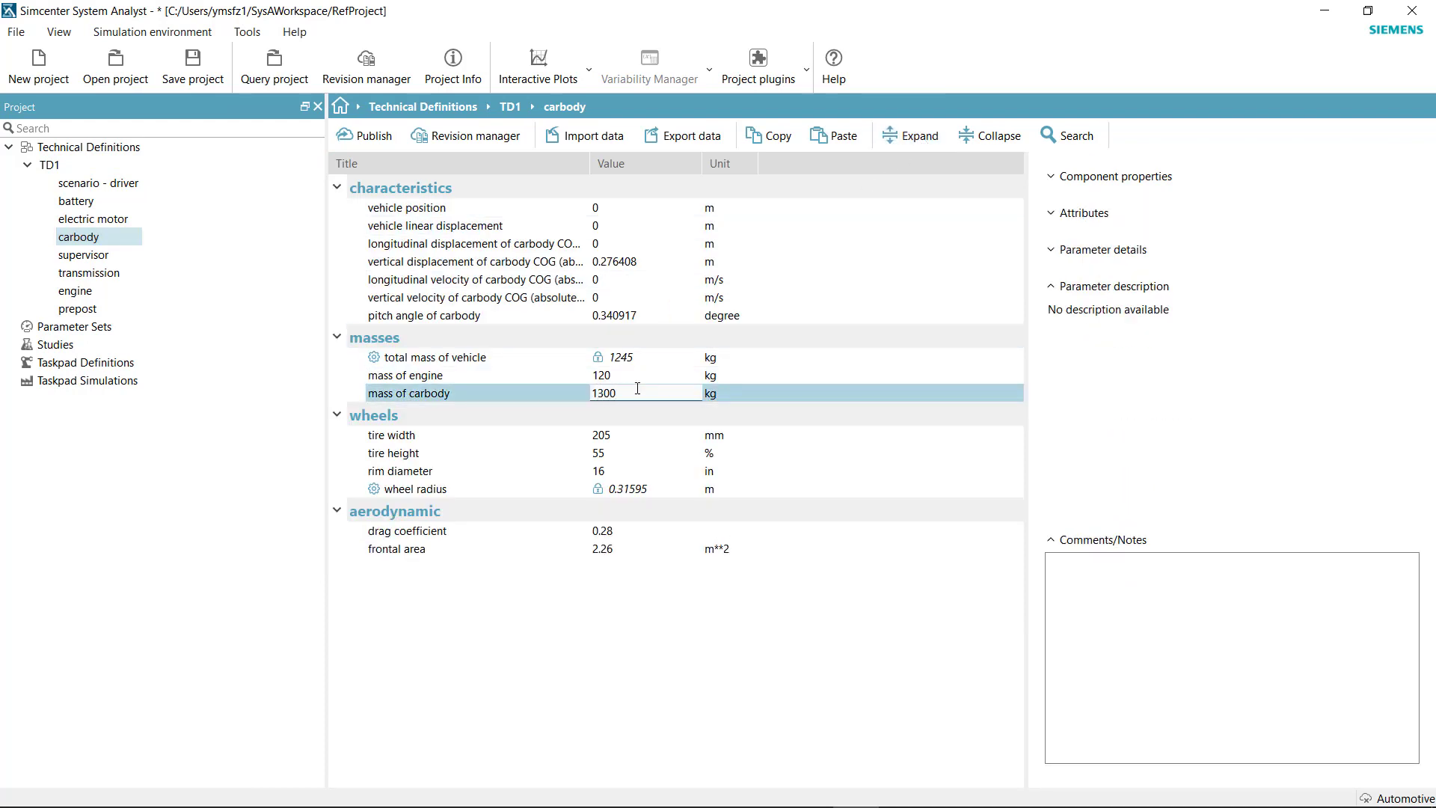
{"action": "key", "text": "Return"}
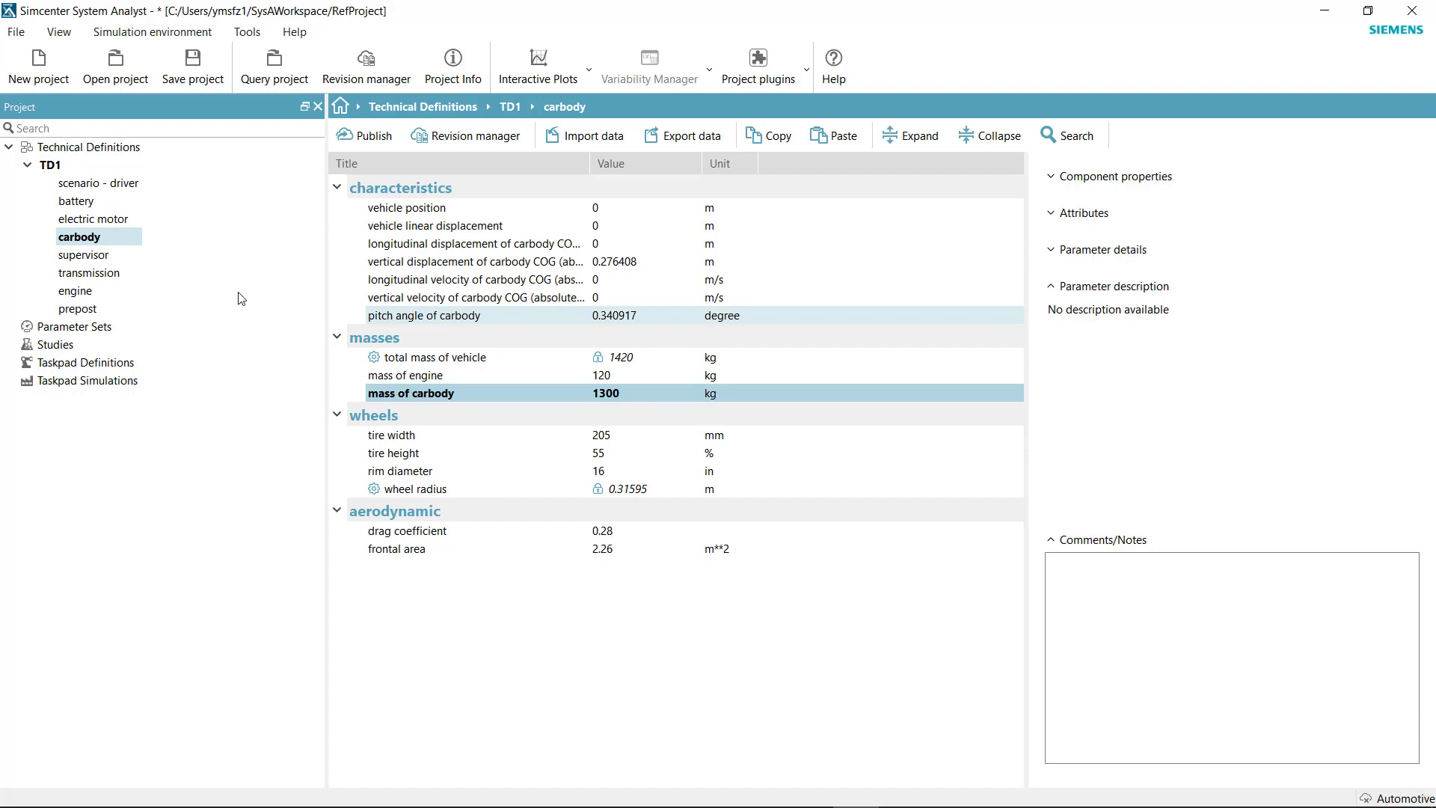
Step: In the engine torque table, change the 100% breakpoint to 150 and 700 rpm to 800
{"action": "left_click", "coordinate": [105, 295]}
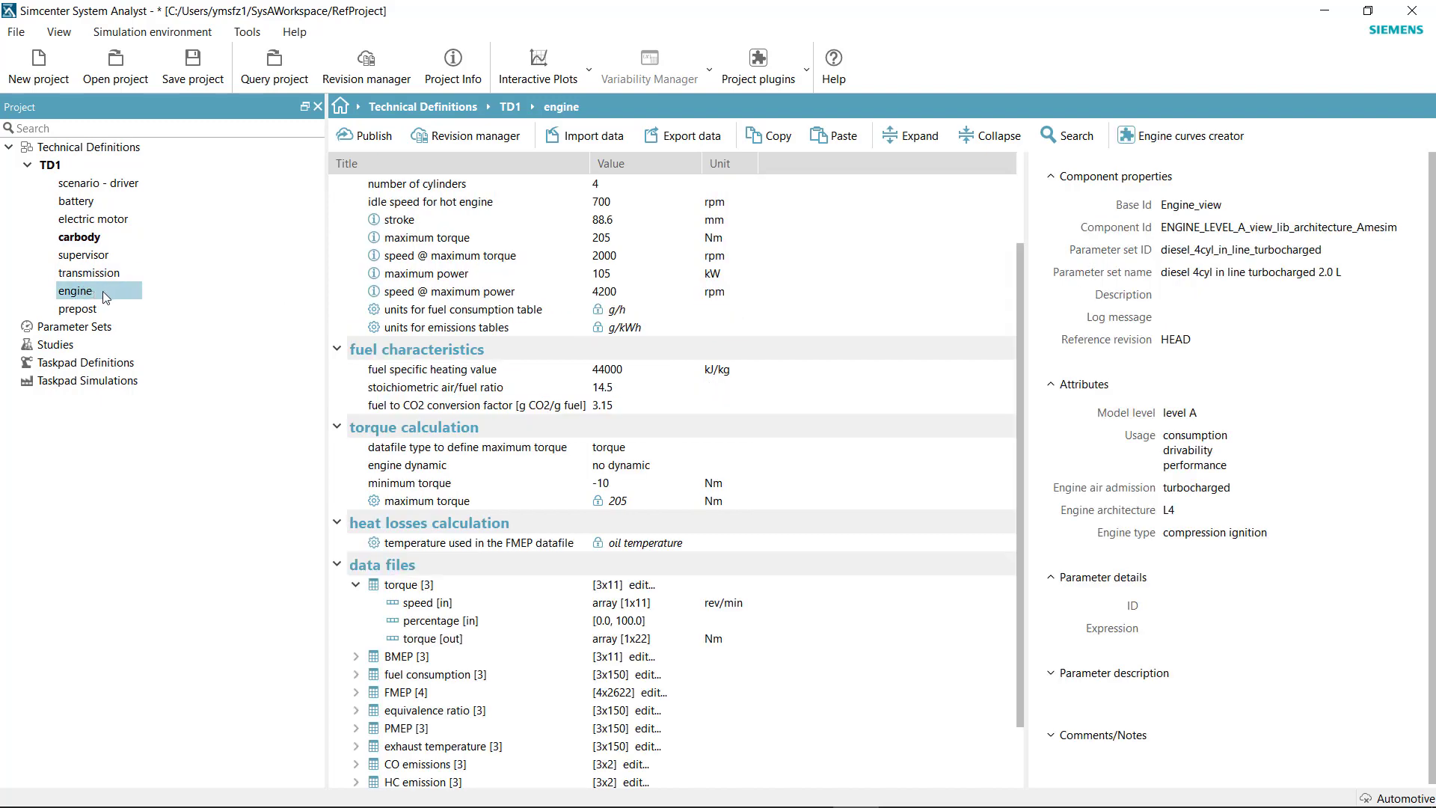
{"action": "left_click", "coordinate": [633, 585]}
{"action": "left_click", "coordinate": [521, 206]}
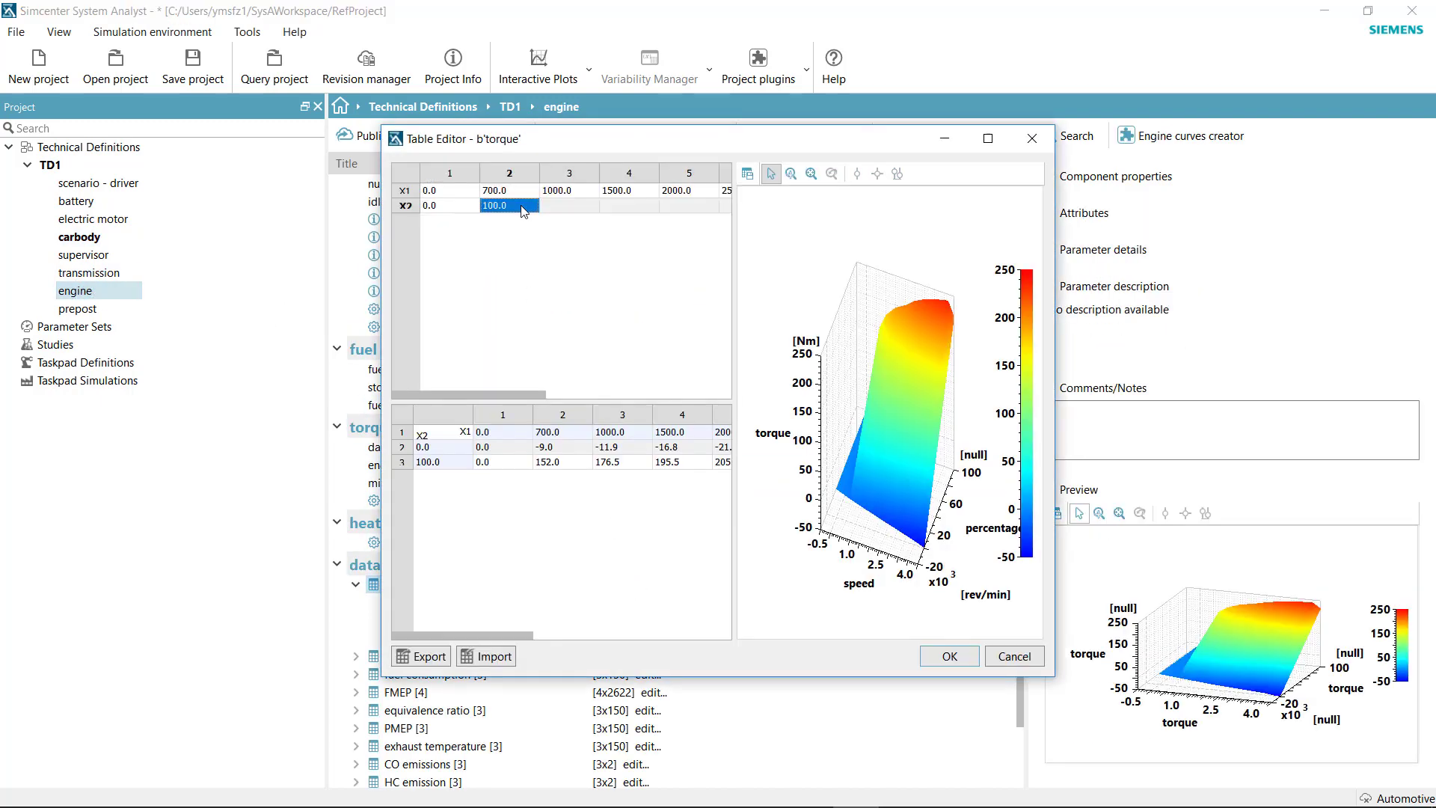
{"action": "type", "text": "150"}
{"action": "left_click_drag", "start_coordinate": [1054, 249], "coordinate": [1397, 249]}
{"action": "left_click", "coordinate": [515, 293]}
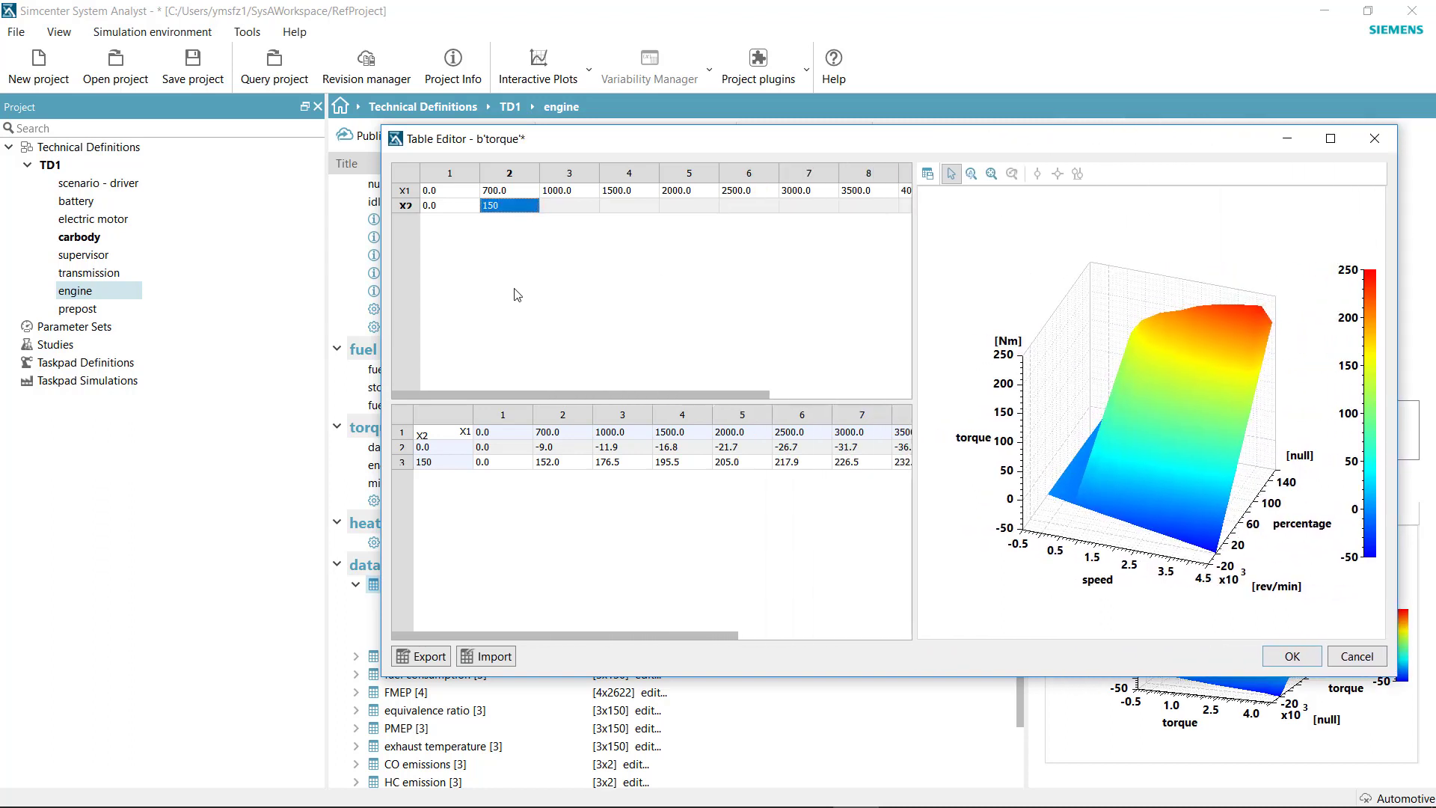
{"action": "left_click", "coordinate": [514, 193]}
{"action": "type", "text": "800"}
{"action": "left_click", "coordinate": [591, 304]}
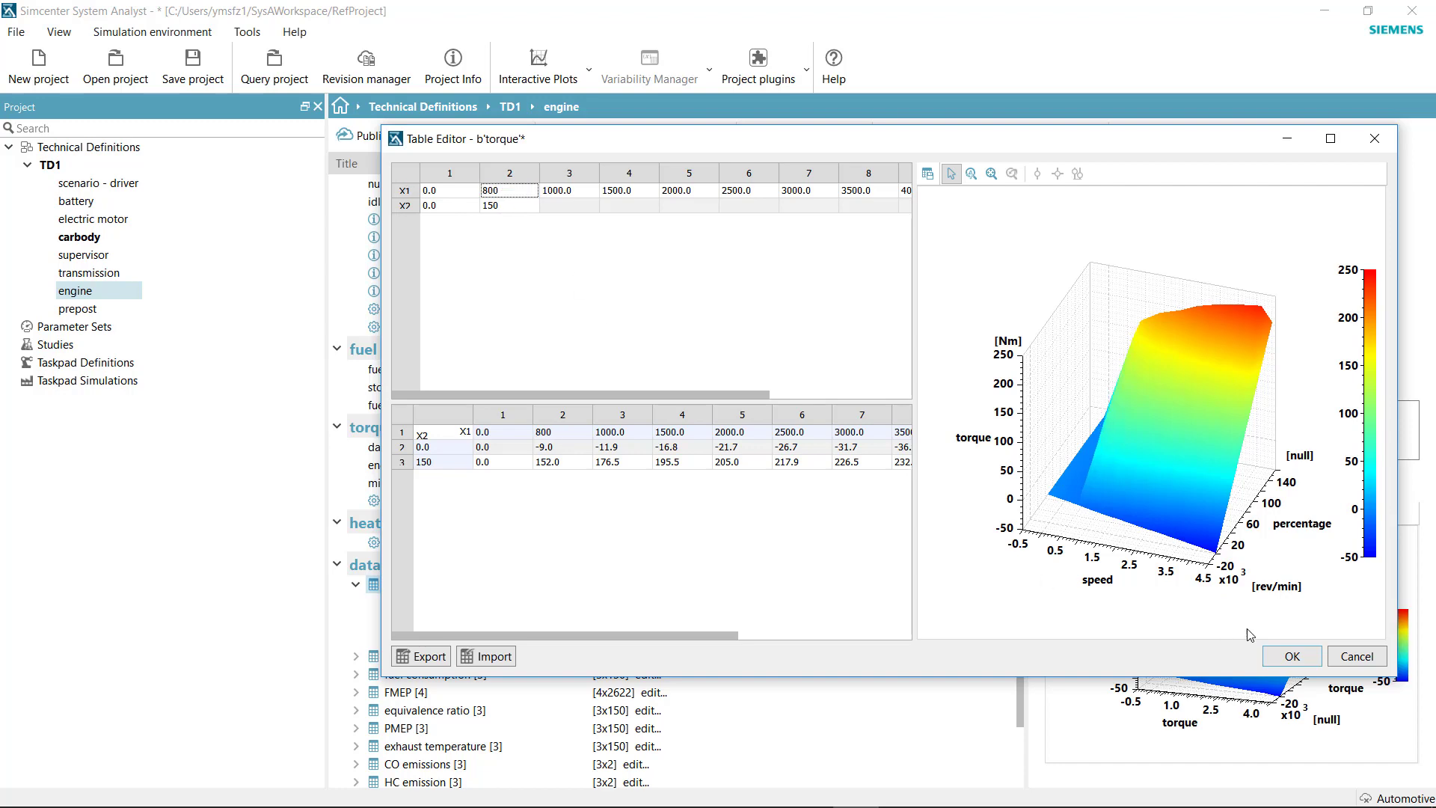
{"action": "left_click", "coordinate": [1292, 656]}
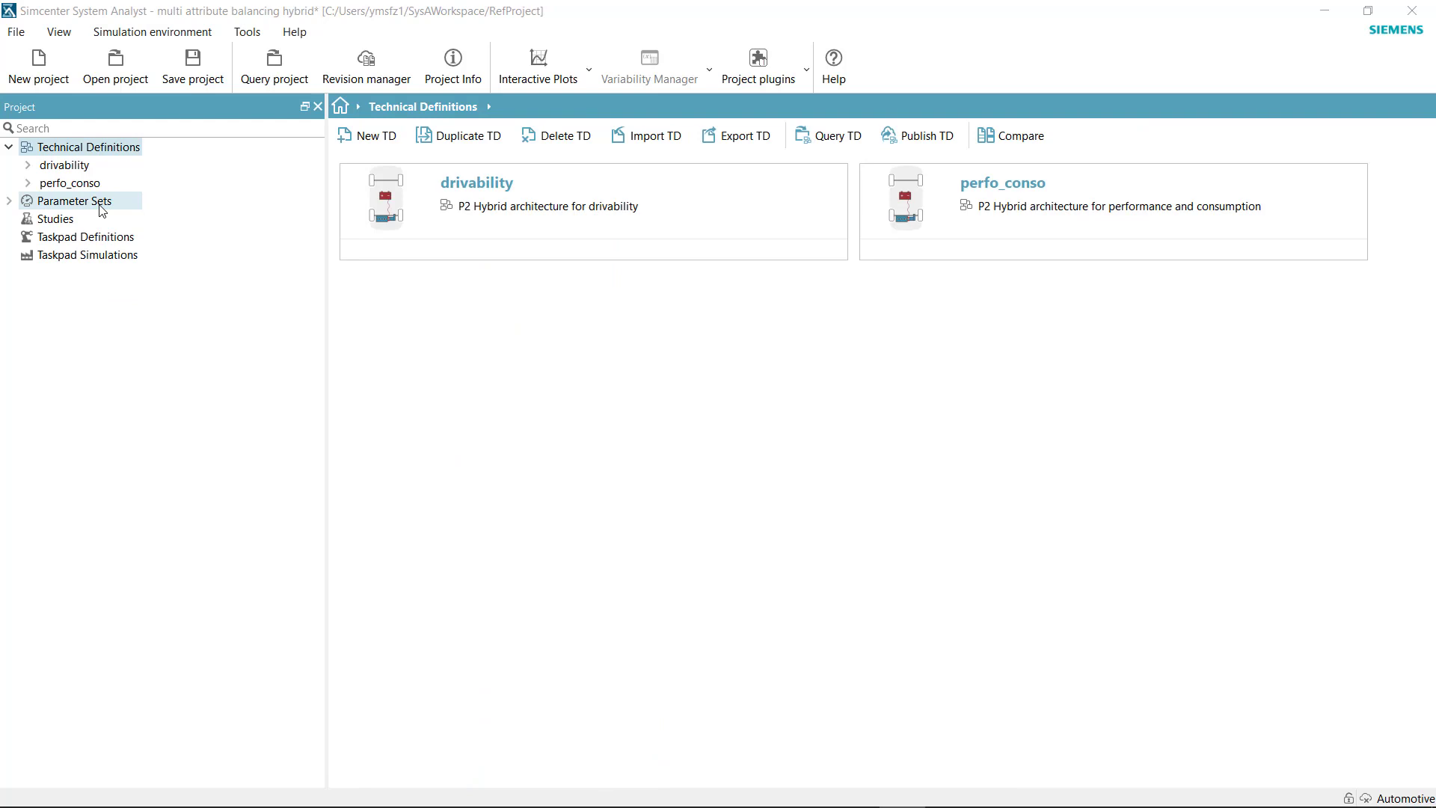
Step: Add a driver_view parameter set from the 'fuel consumtion WLTC' title, named WLTC
{"action": "double_click", "coordinate": [100, 205]}
{"action": "left_click", "coordinate": [389, 135]}
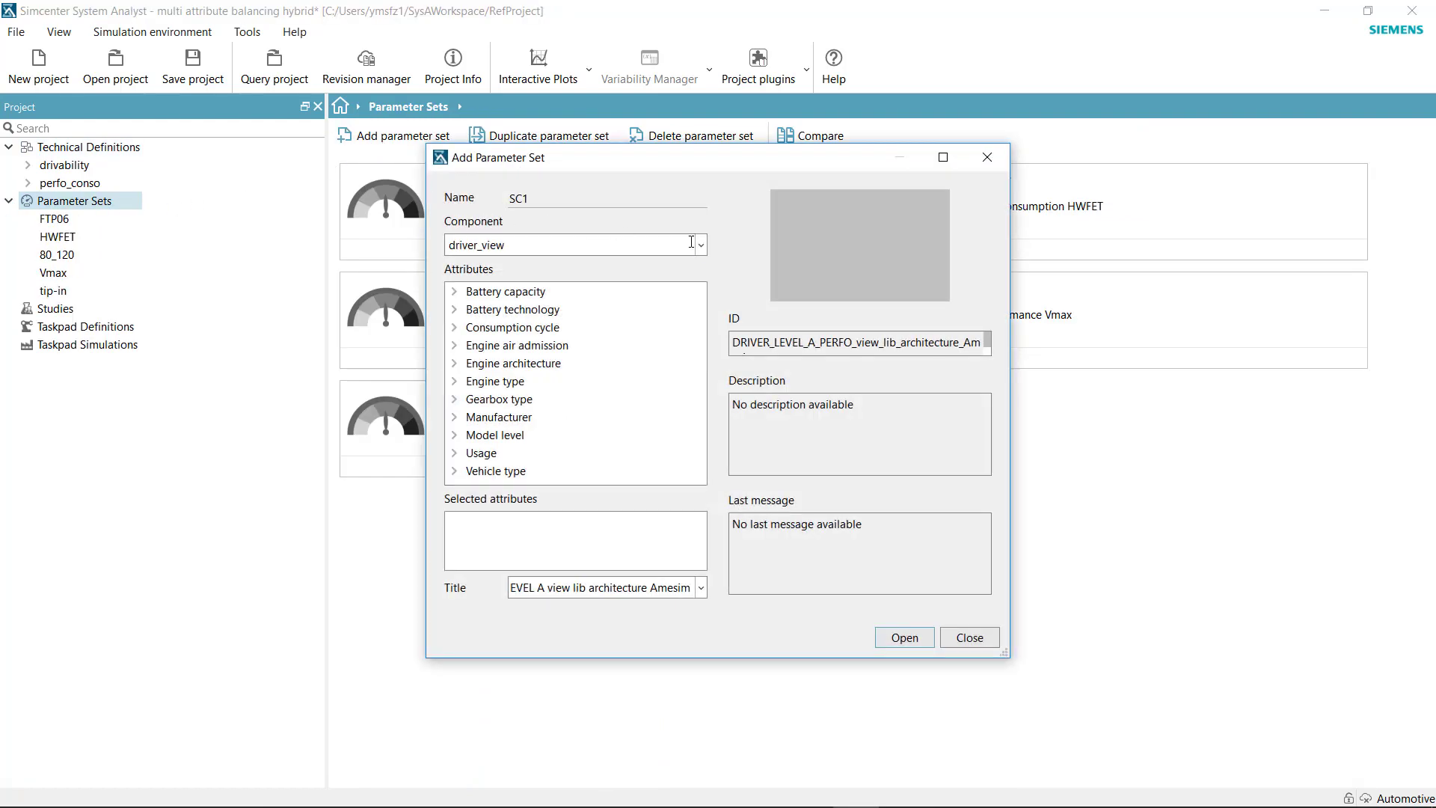
{"action": "left_click", "coordinate": [692, 242]}
{"action": "left_click", "coordinate": [653, 319]}
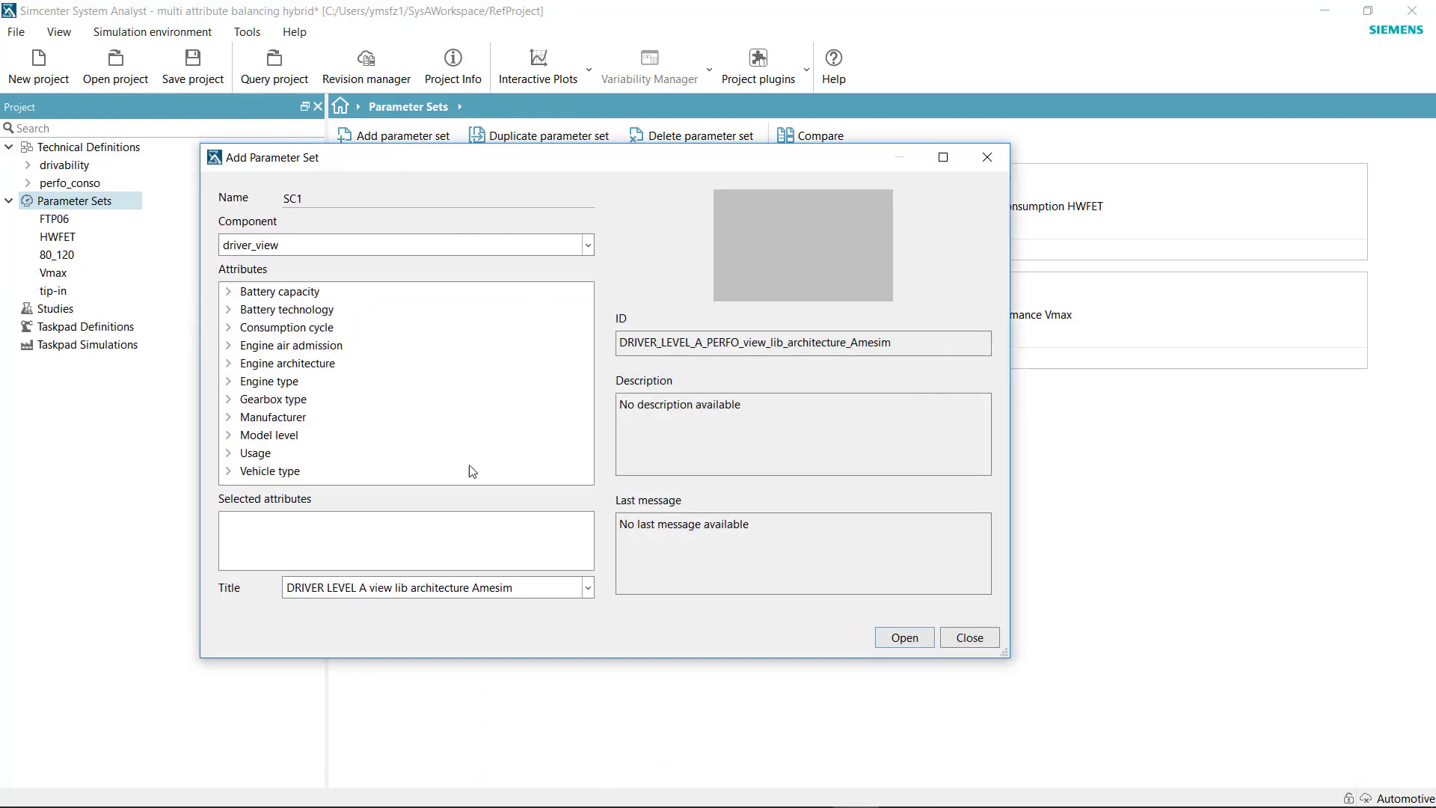
{"action": "left_click", "coordinate": [588, 587]}
{"action": "left_click", "coordinate": [501, 674]}
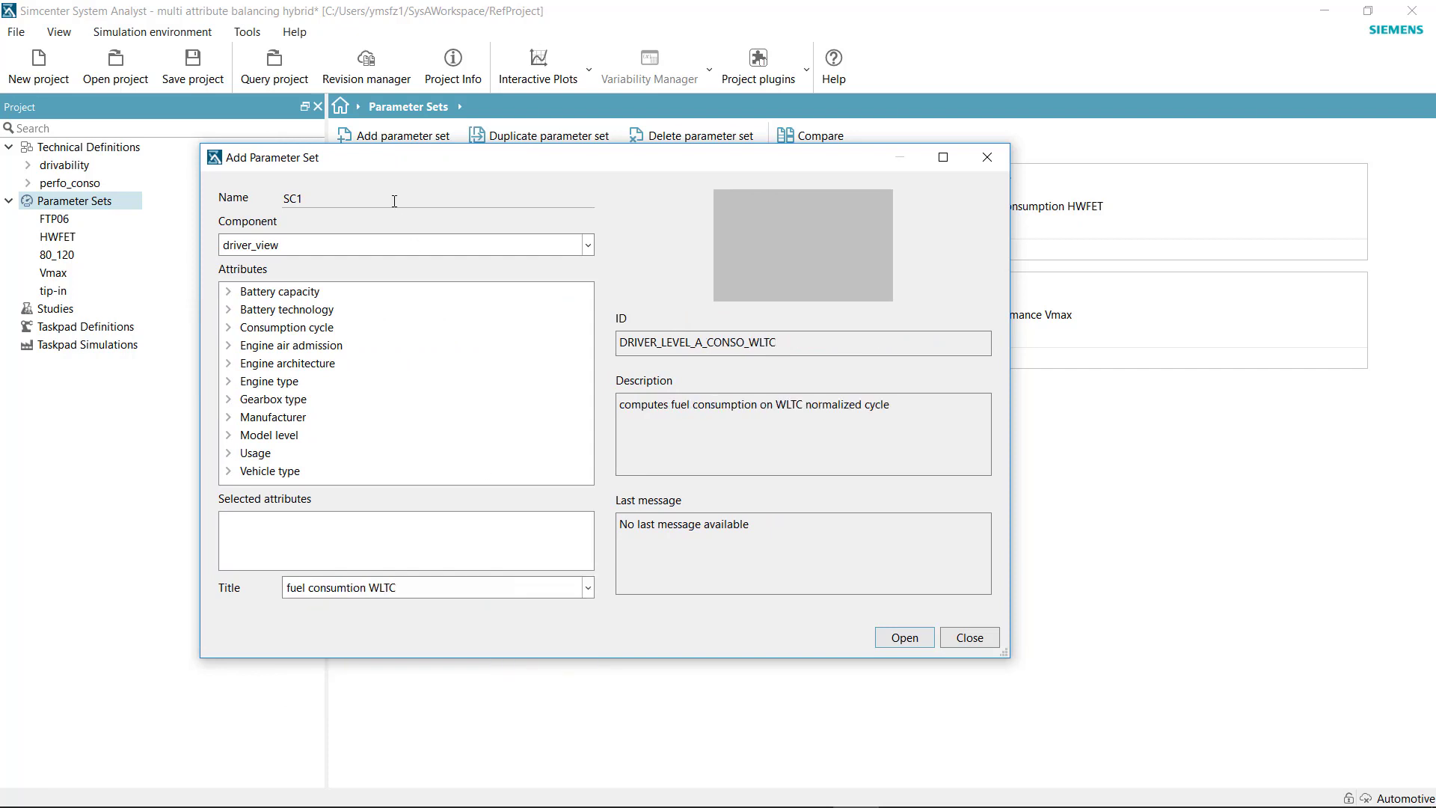
{"action": "double_click", "coordinate": [294, 199]}
{"action": "type", "text": "WLTC"}
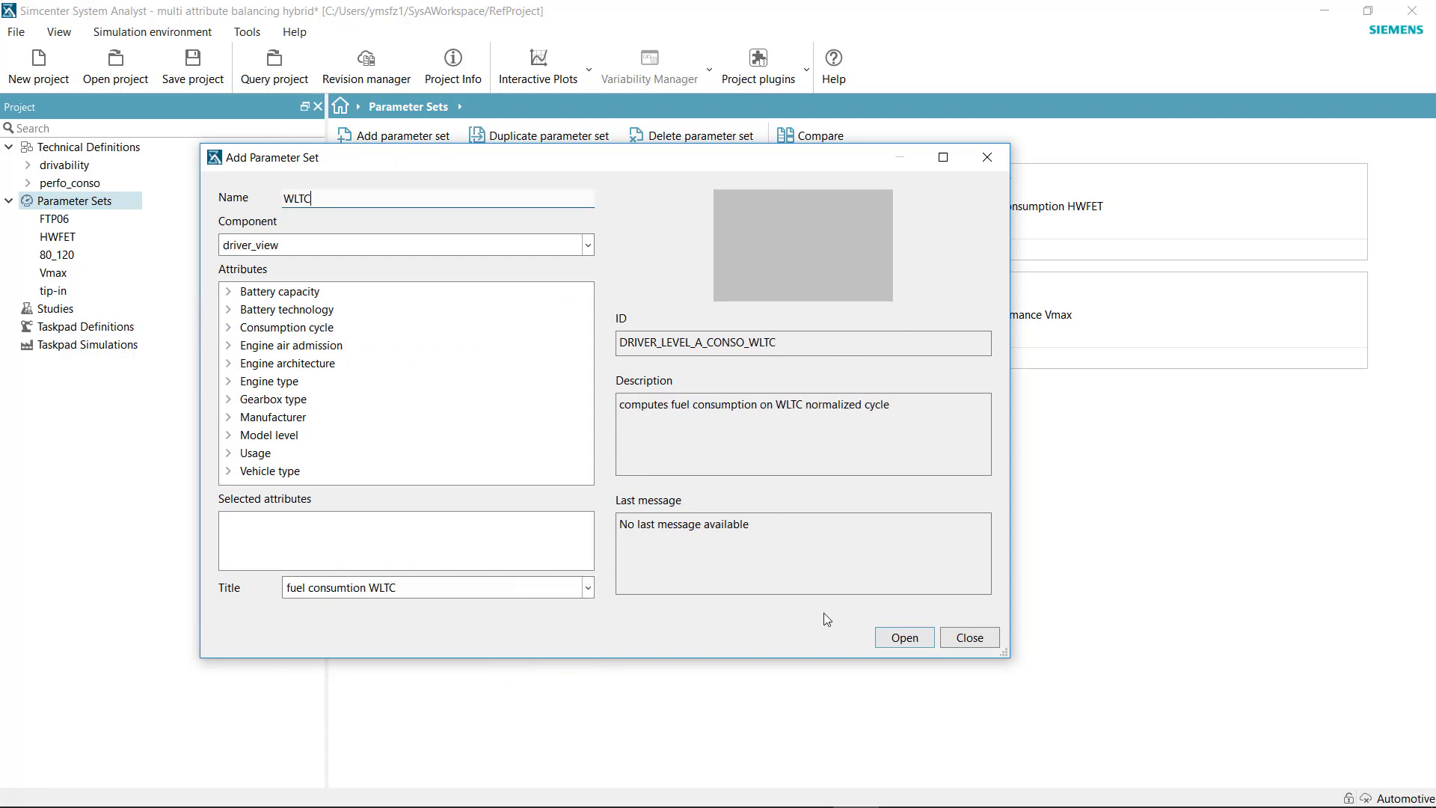
{"action": "left_click", "coordinate": [895, 640]}
{"action": "left_click", "coordinate": [969, 637]}
{"action": "left_click", "coordinate": [142, 310]}
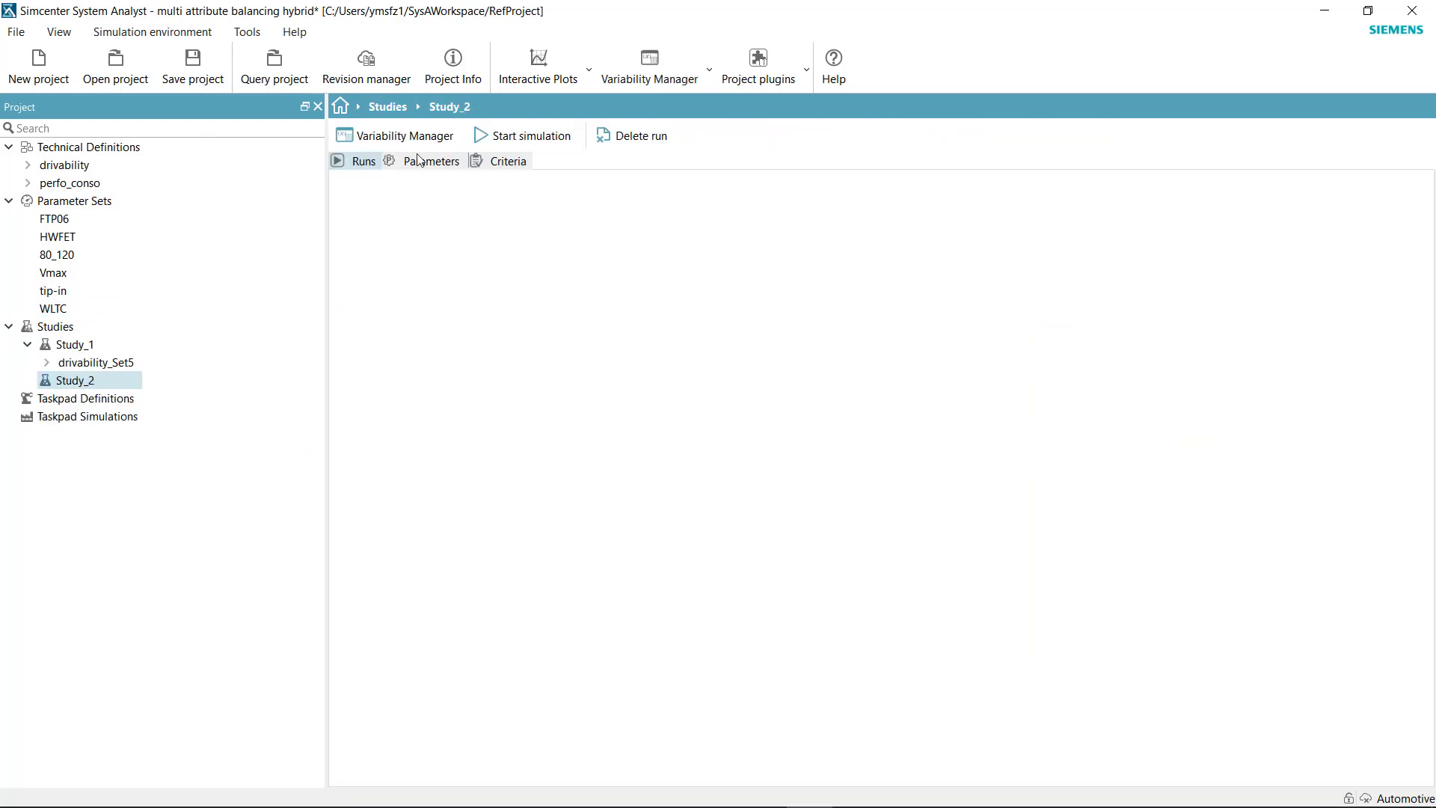
Step: Create Study_2 whose design keeps only perfo_conso and Set4, giving one run
{"action": "left_click", "coordinate": [397, 135]}
{"action": "left_click", "coordinate": [911, 562]}
{"action": "left_click", "coordinate": [454, 360]}
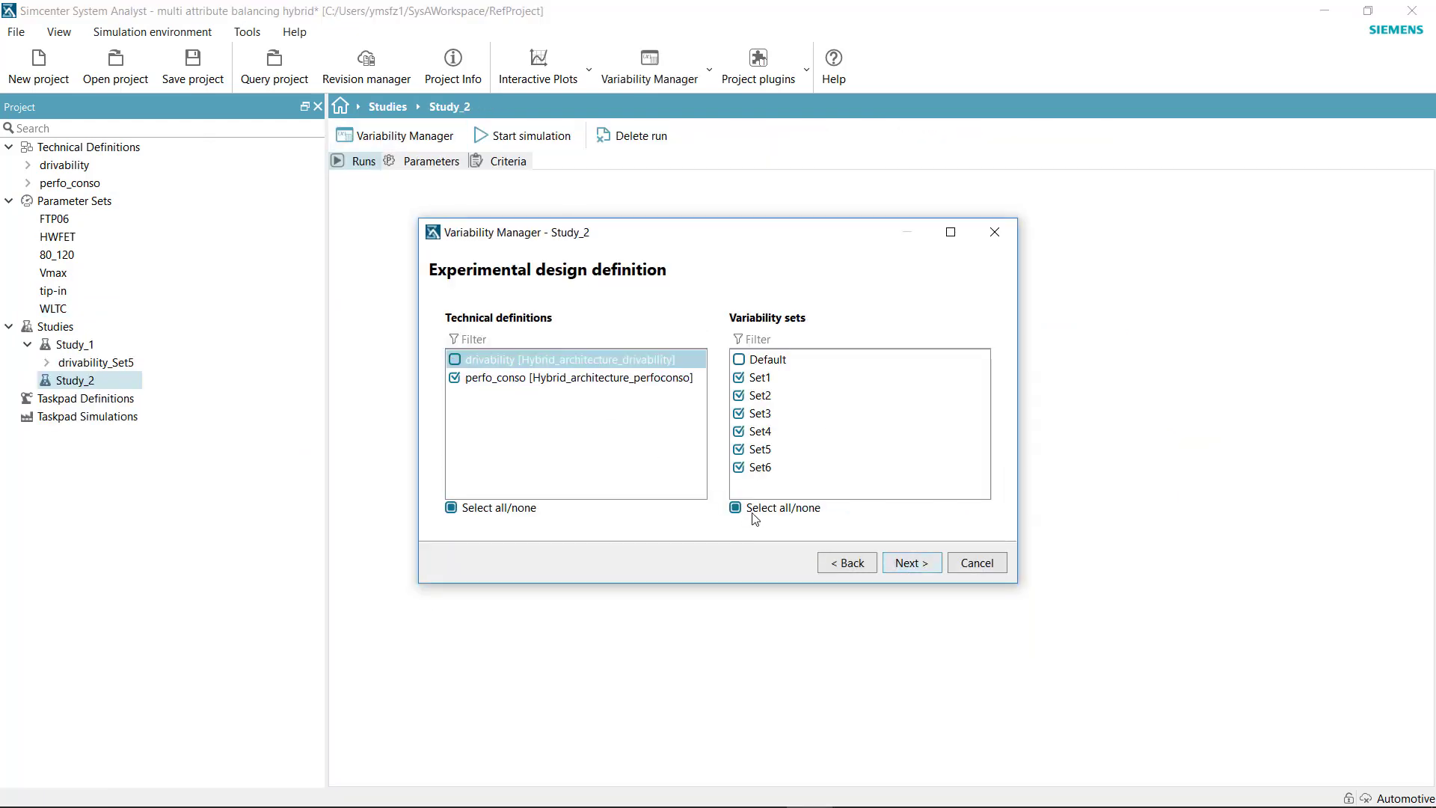
{"action": "left_click", "coordinate": [736, 508]}
{"action": "left_click", "coordinate": [739, 432]}
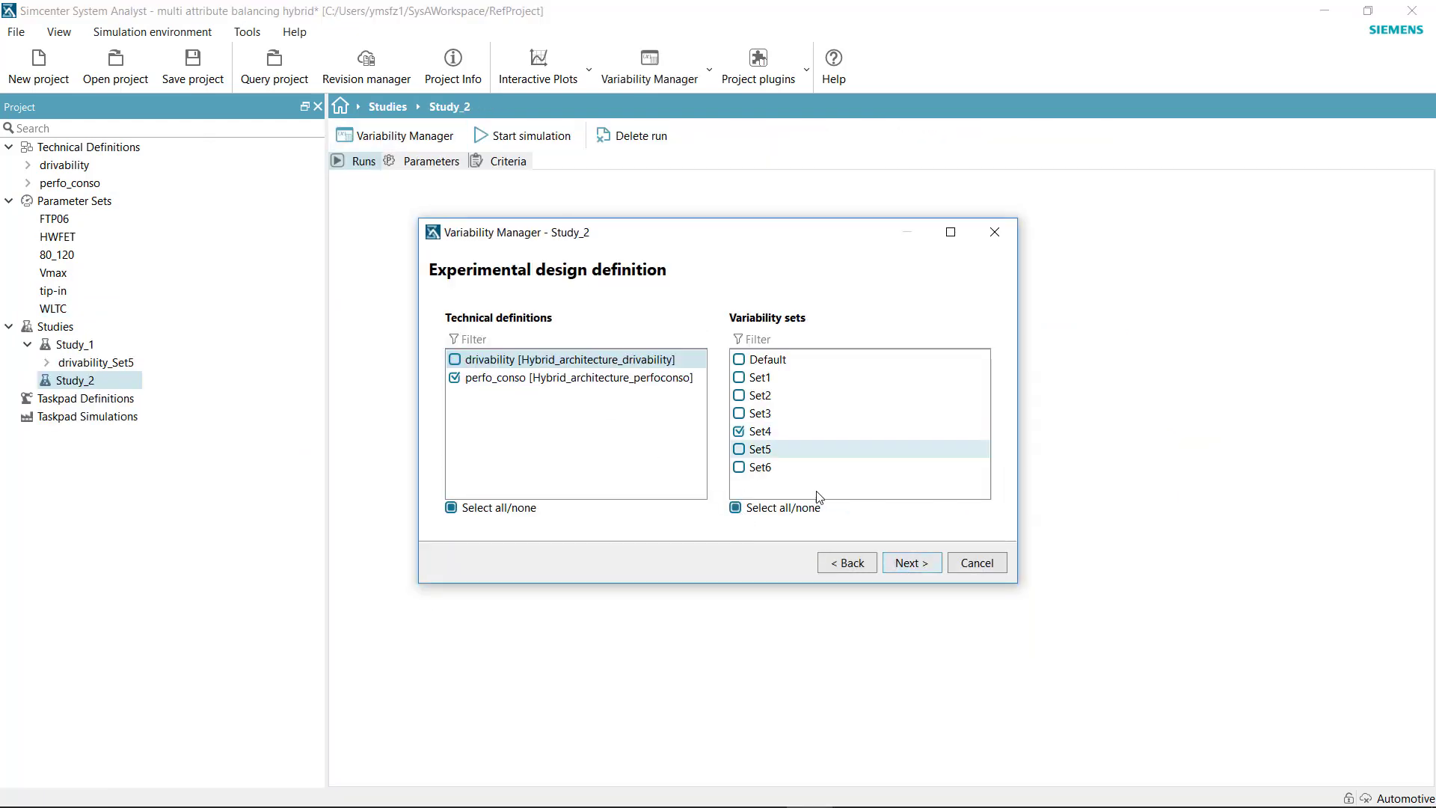
{"action": "left_click", "coordinate": [910, 565]}
{"action": "left_click", "coordinate": [909, 567]}
{"action": "left_click", "coordinate": [102, 332]}
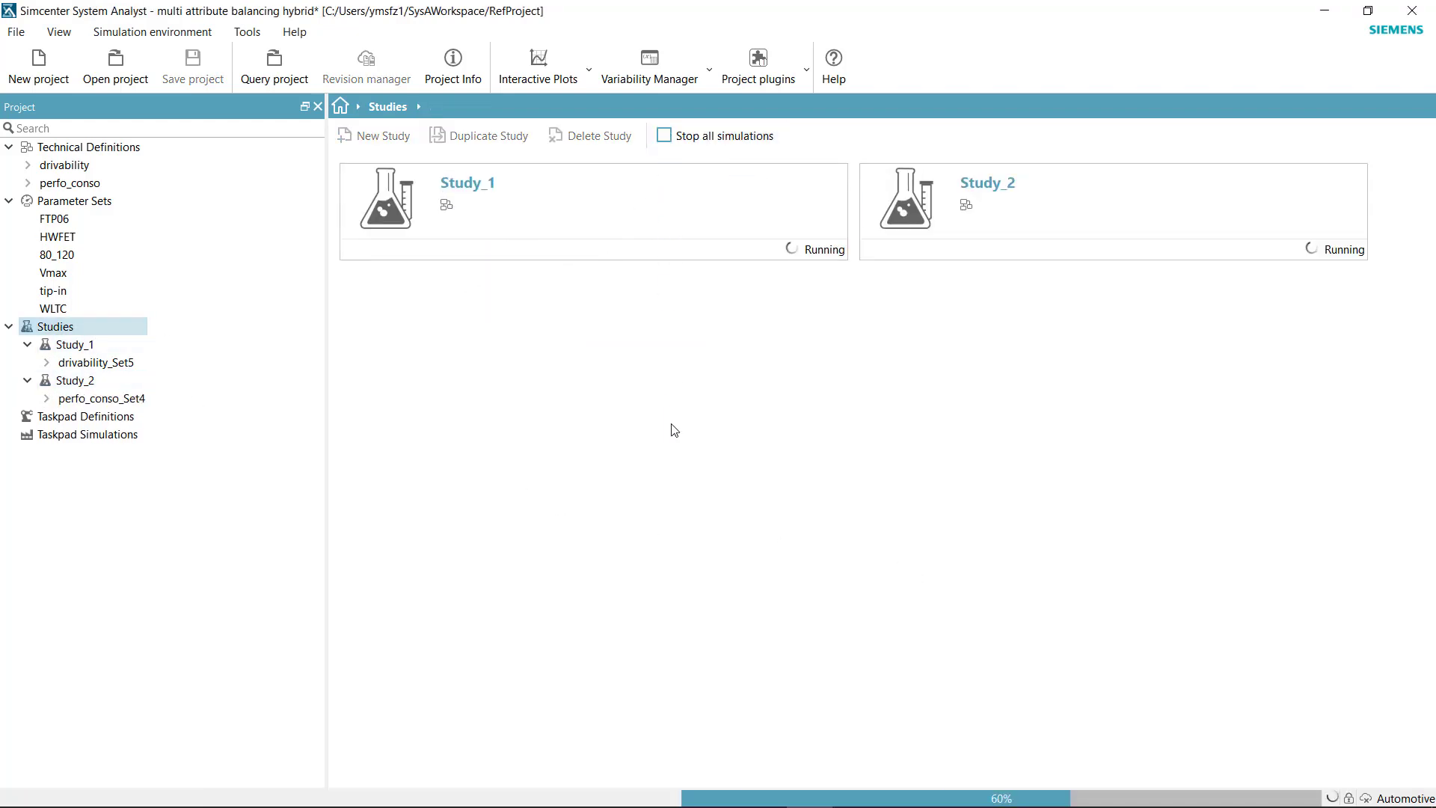
Step: Plot battery state of charge and engine speed from Study_1's drivability_Set5 run
{"action": "left_click", "coordinate": [46, 364]}
{"action": "left_click", "coordinate": [65, 398]}
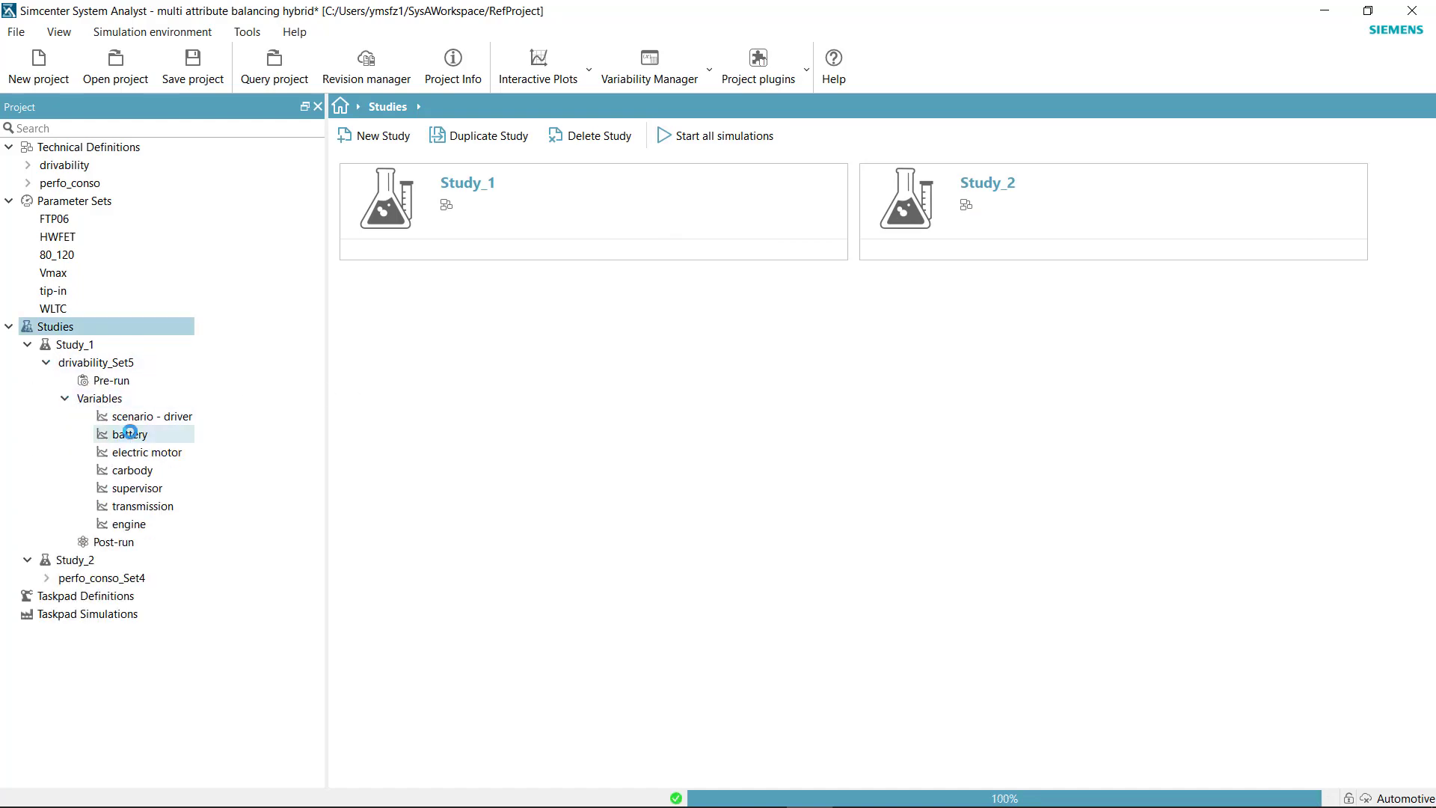
{"action": "left_click", "coordinate": [538, 67]}
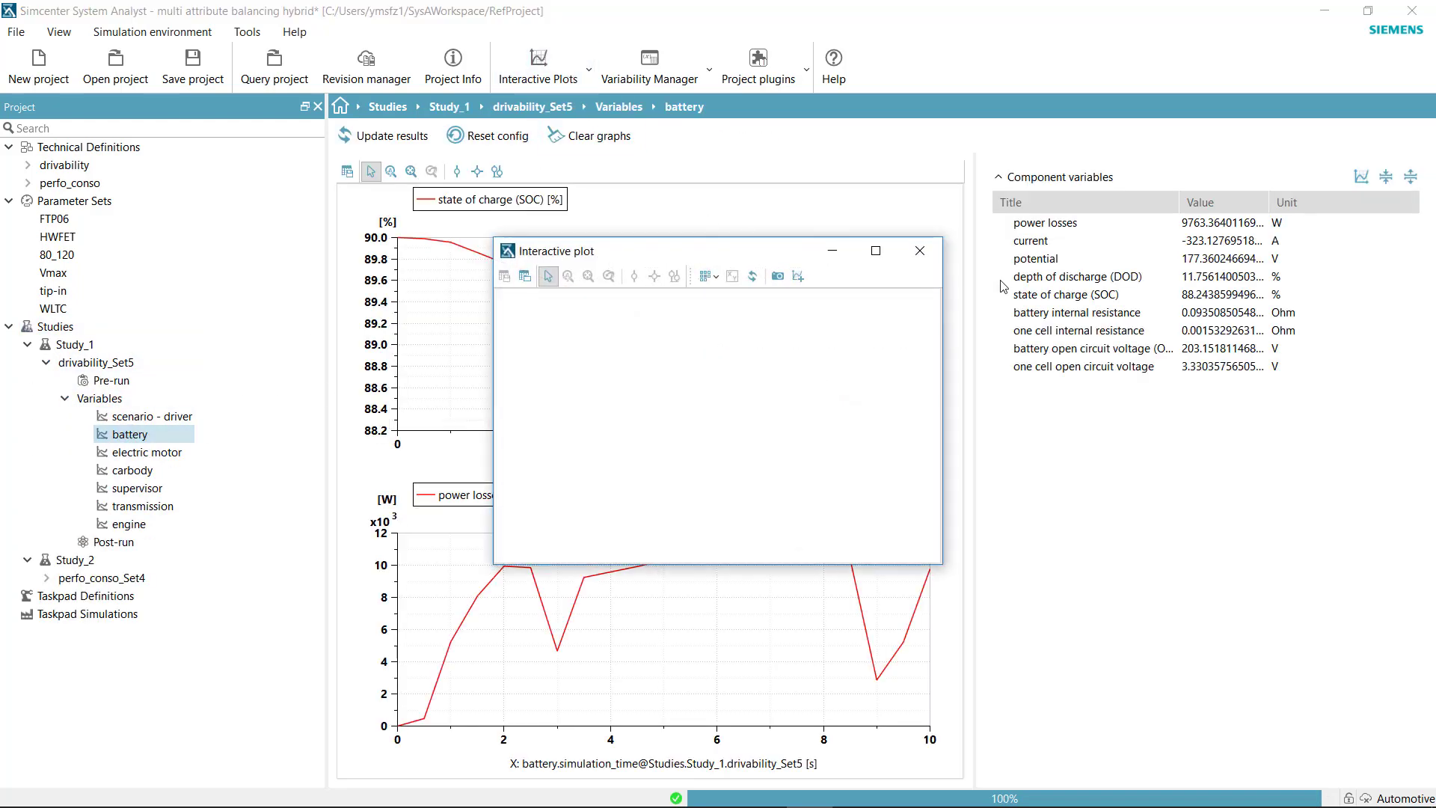
{"action": "left_click_drag", "start_coordinate": [1047, 294], "coordinate": [650, 361]}
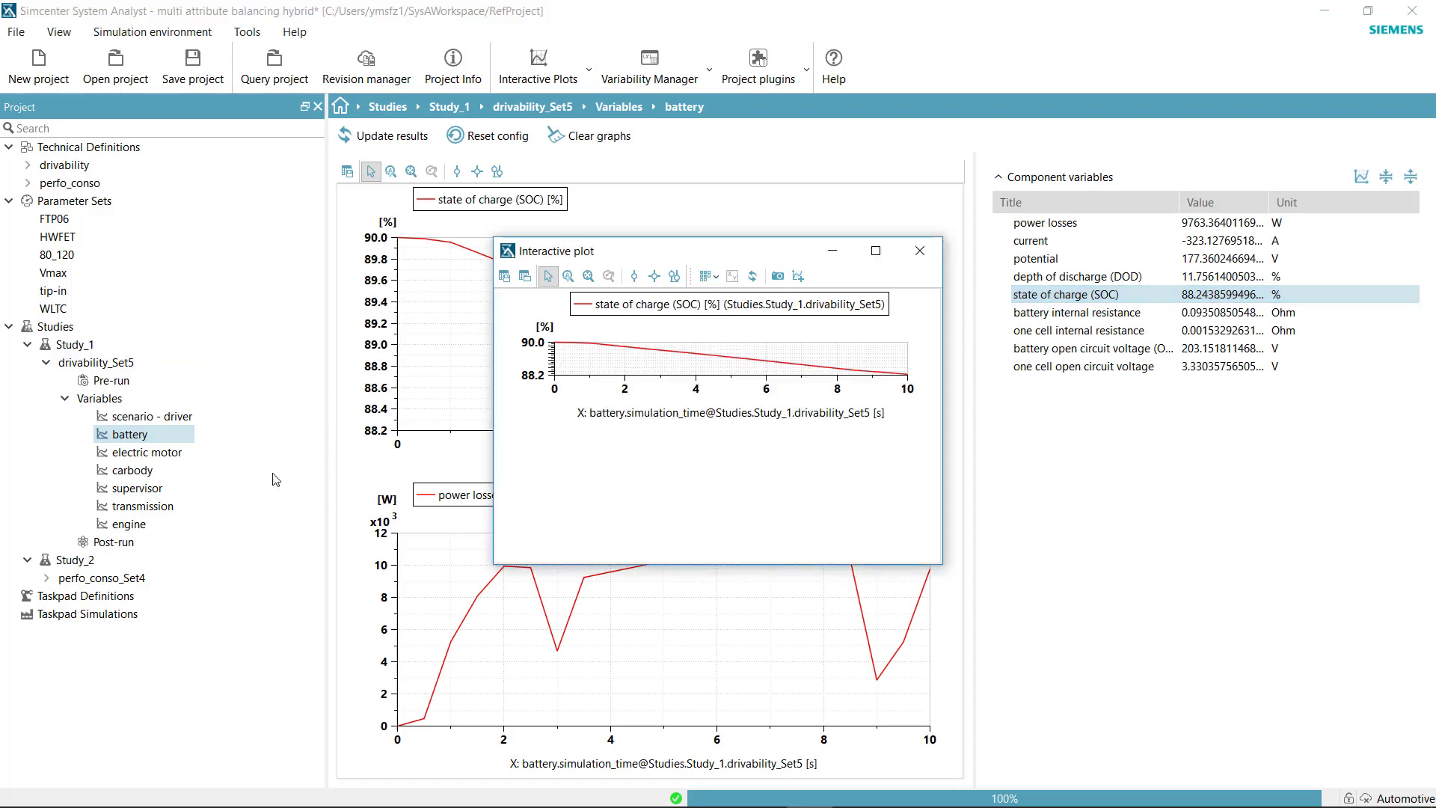
{"action": "left_click", "coordinate": [125, 523]}
{"action": "left_click_drag", "start_coordinate": [1047, 330], "coordinate": [710, 479]}
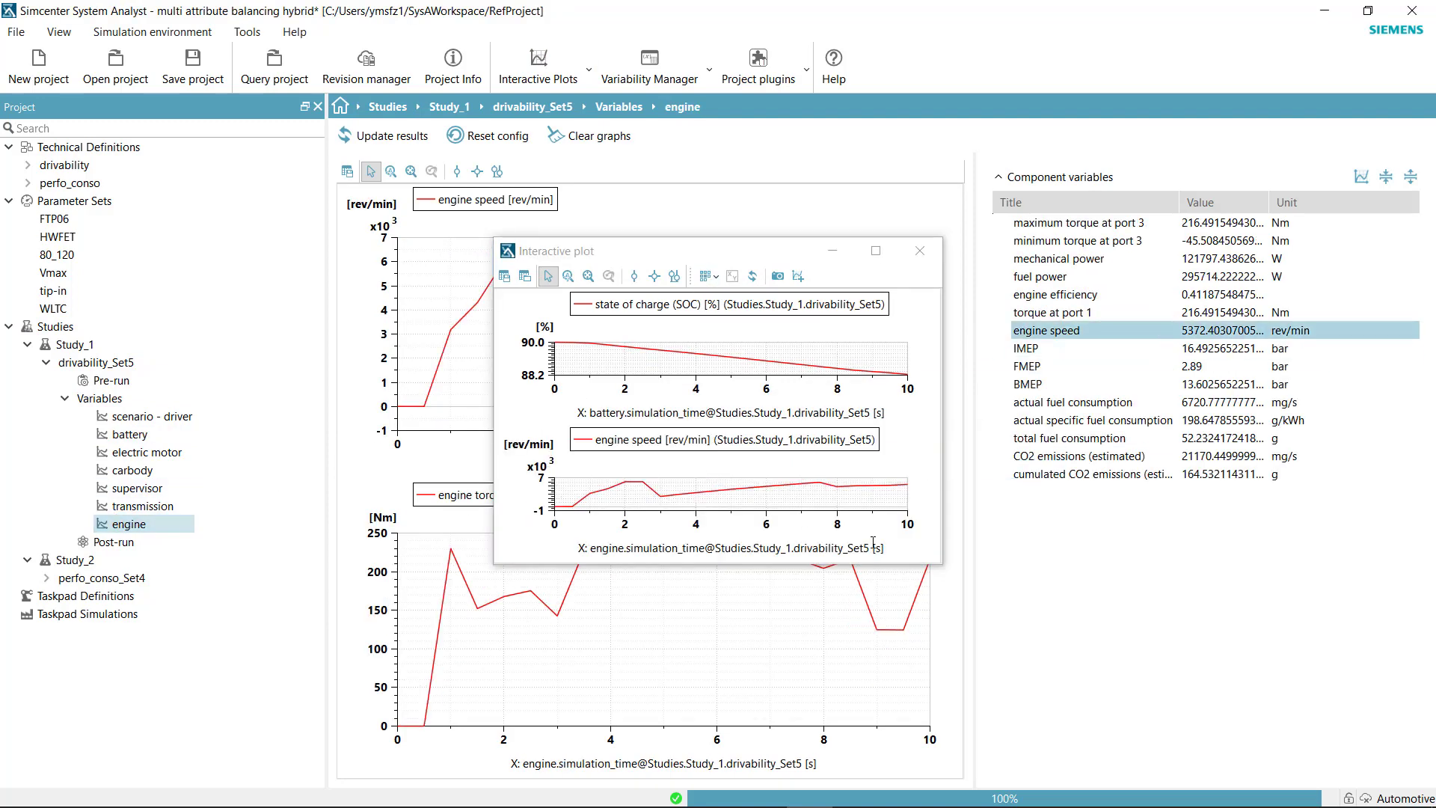
{"action": "left_click_drag", "start_coordinate": [961, 591], "coordinate": [1055, 721]}
Step: Overlay Study_2 perfo_conso_Set4 state of charge and engine speed on the same plots
{"action": "left_click", "coordinate": [46, 577]}
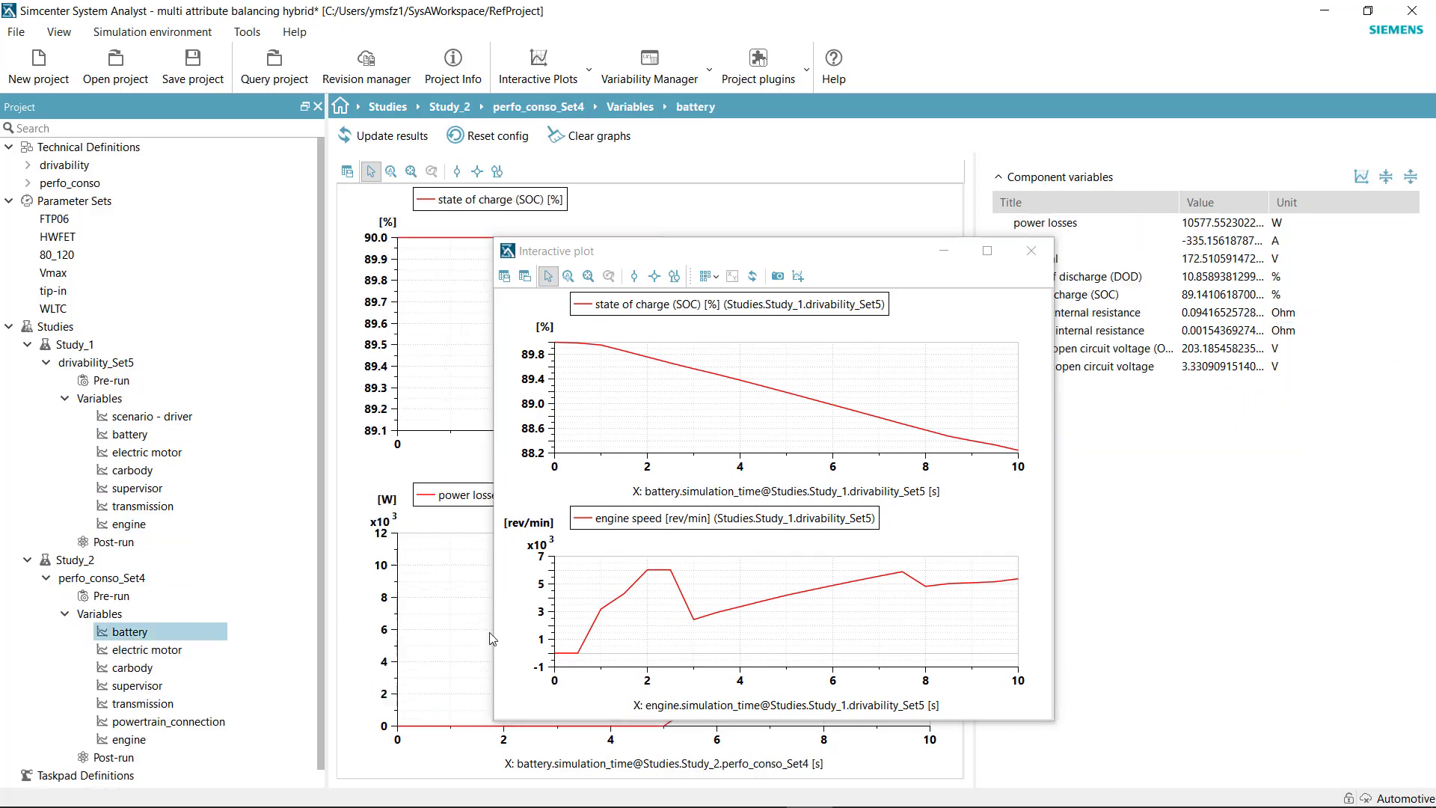
{"action": "left_click_drag", "start_coordinate": [826, 258], "coordinate": [719, 258]}
{"action": "left_click_drag", "start_coordinate": [1066, 294], "coordinate": [718, 377]}
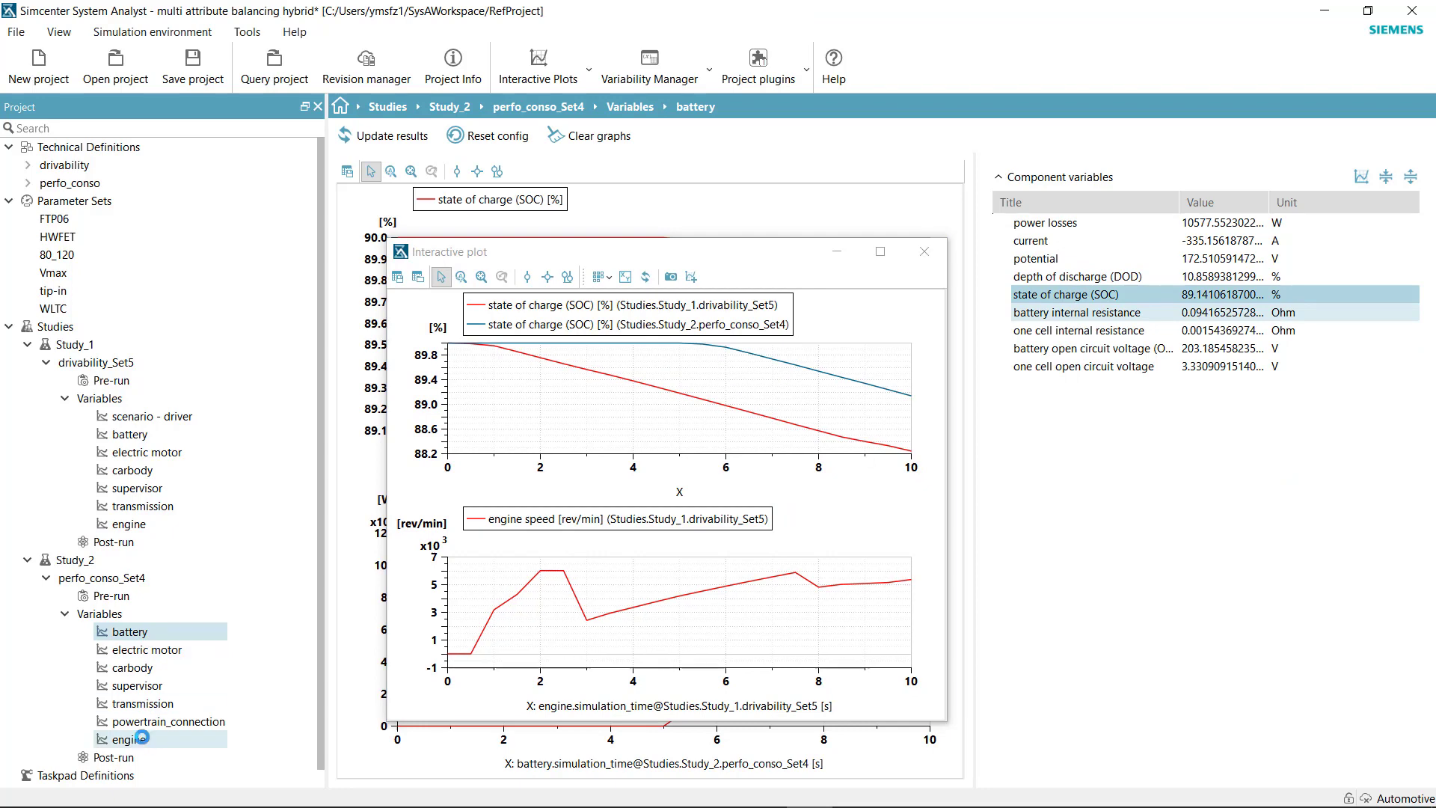
{"action": "left_click", "coordinate": [129, 739]}
{"action": "left_click_drag", "start_coordinate": [1065, 332], "coordinate": [690, 611]}
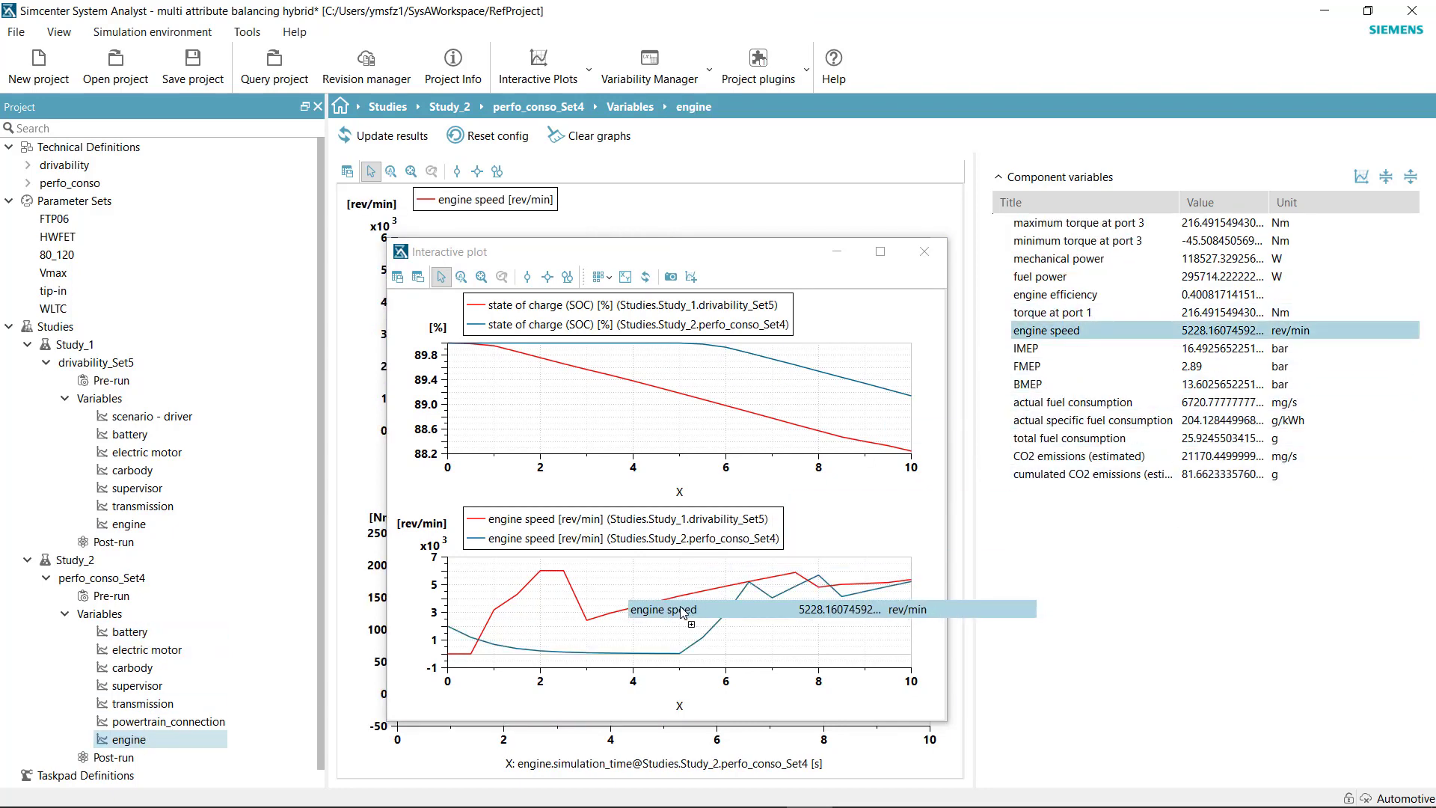
{"action": "left_click", "coordinate": [924, 251]}
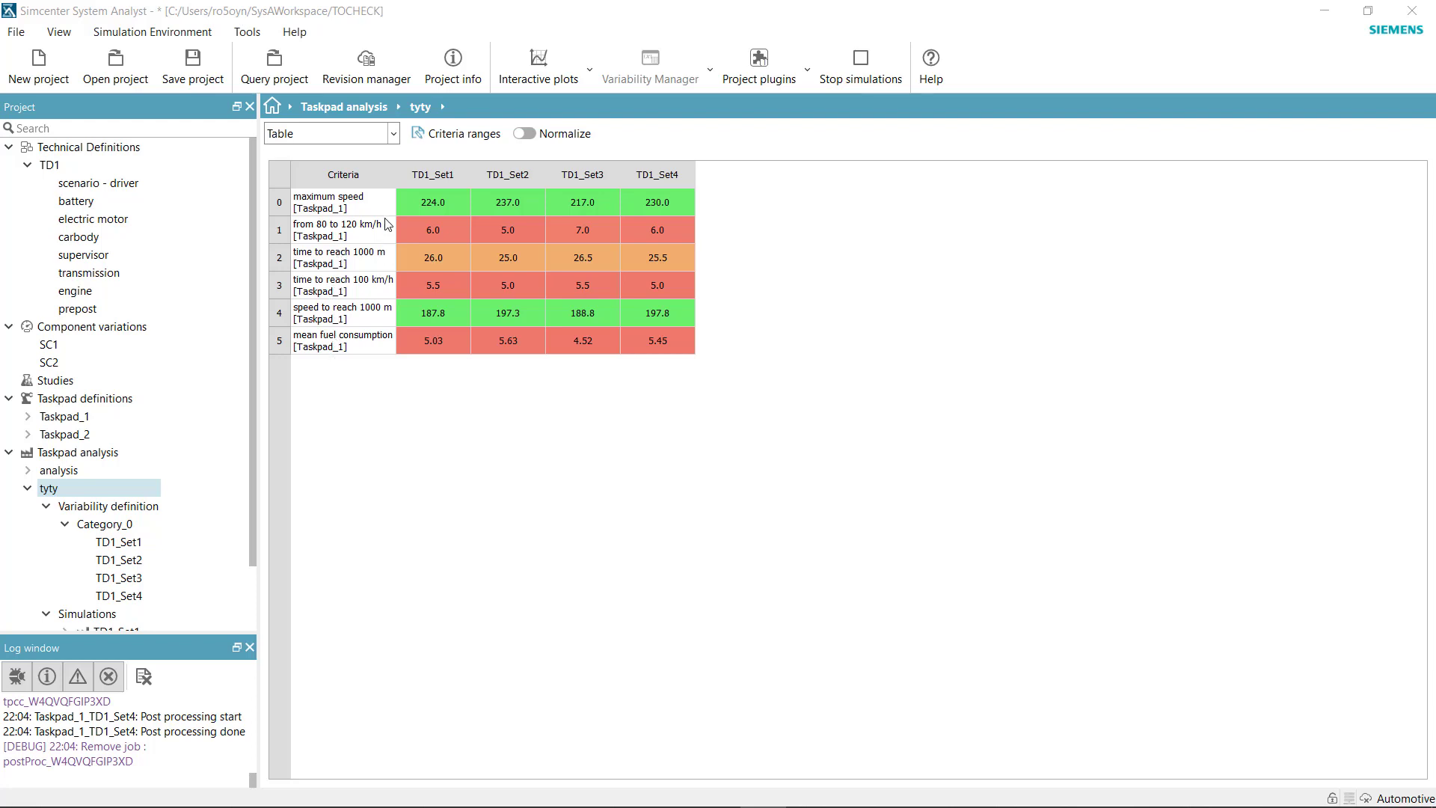
Step: Switch the tyty criteria chart through spider and parallel coordinate views, ending on bar chart
{"action": "left_click", "coordinate": [393, 134]}
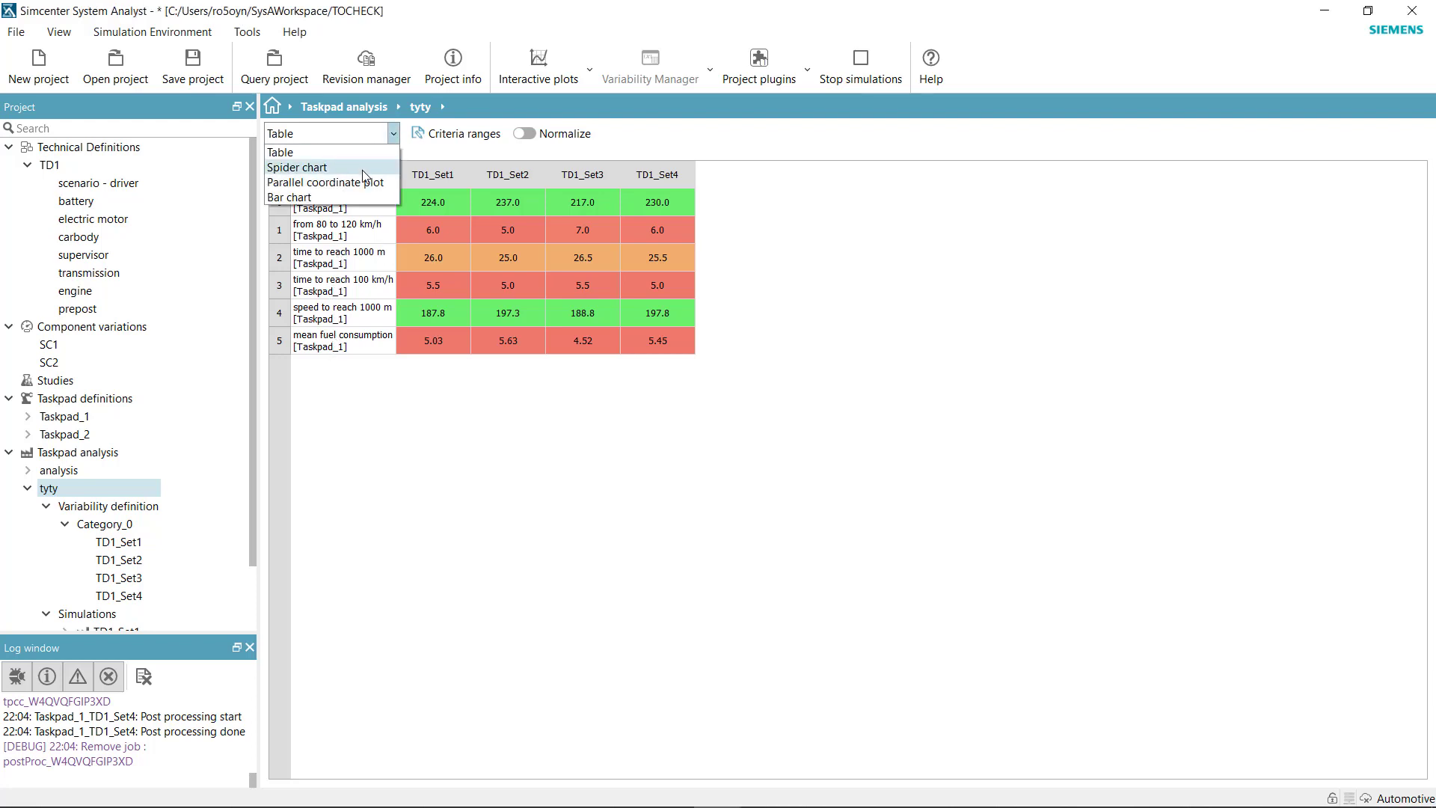
{"action": "left_click", "coordinate": [364, 172]}
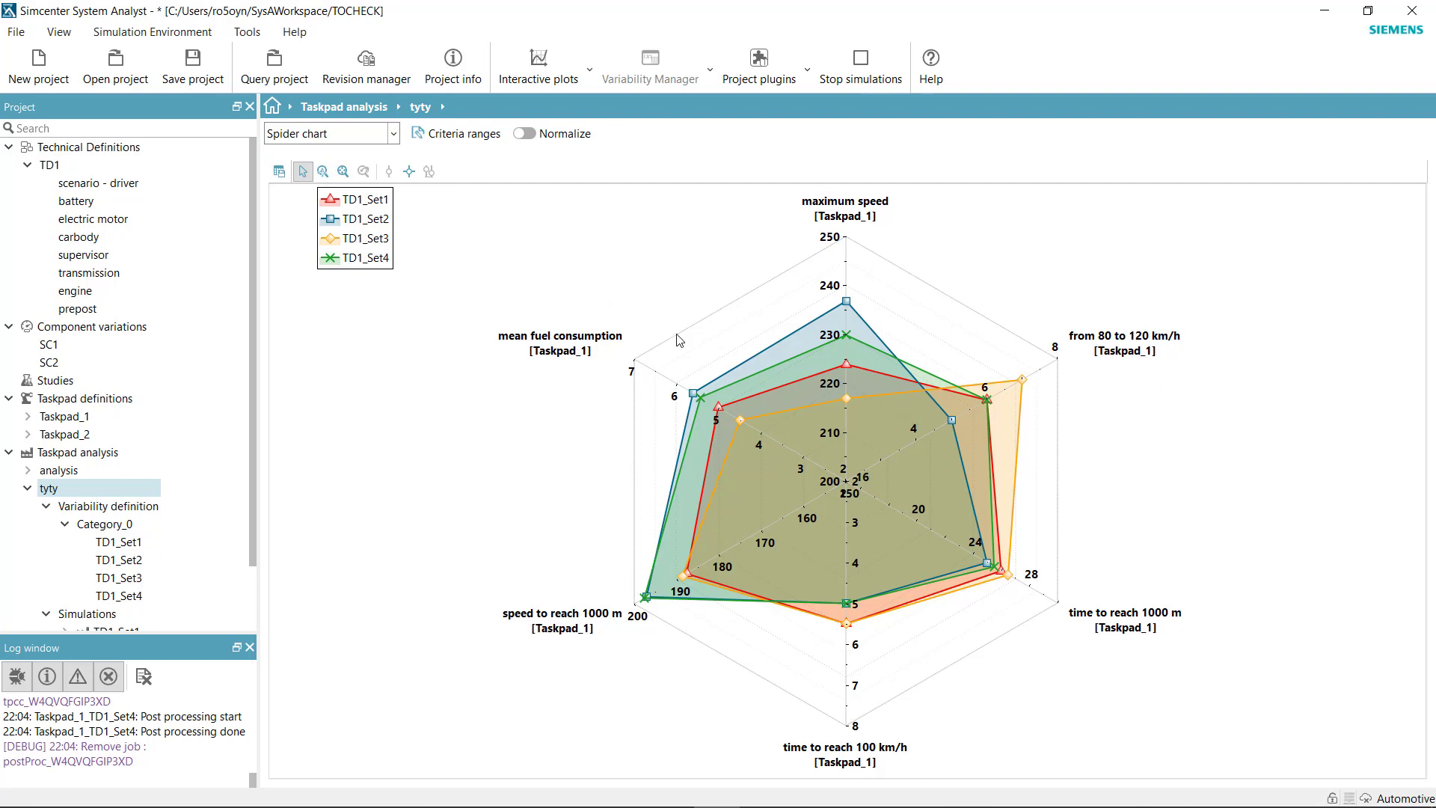
{"action": "left_click", "coordinate": [393, 133]}
{"action": "left_click", "coordinate": [372, 184]}
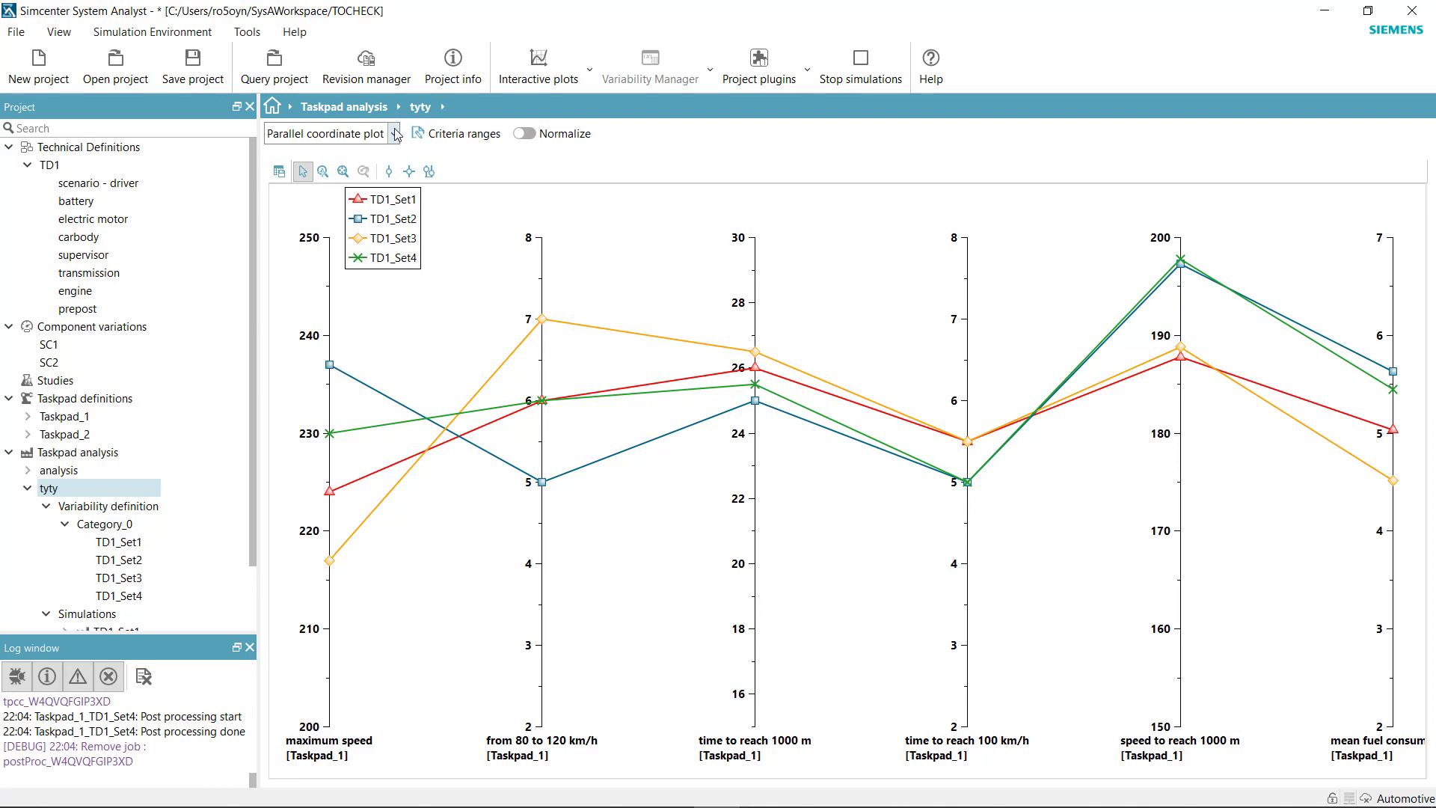
{"action": "left_click", "coordinate": [395, 133]}
{"action": "left_click", "coordinate": [359, 198]}
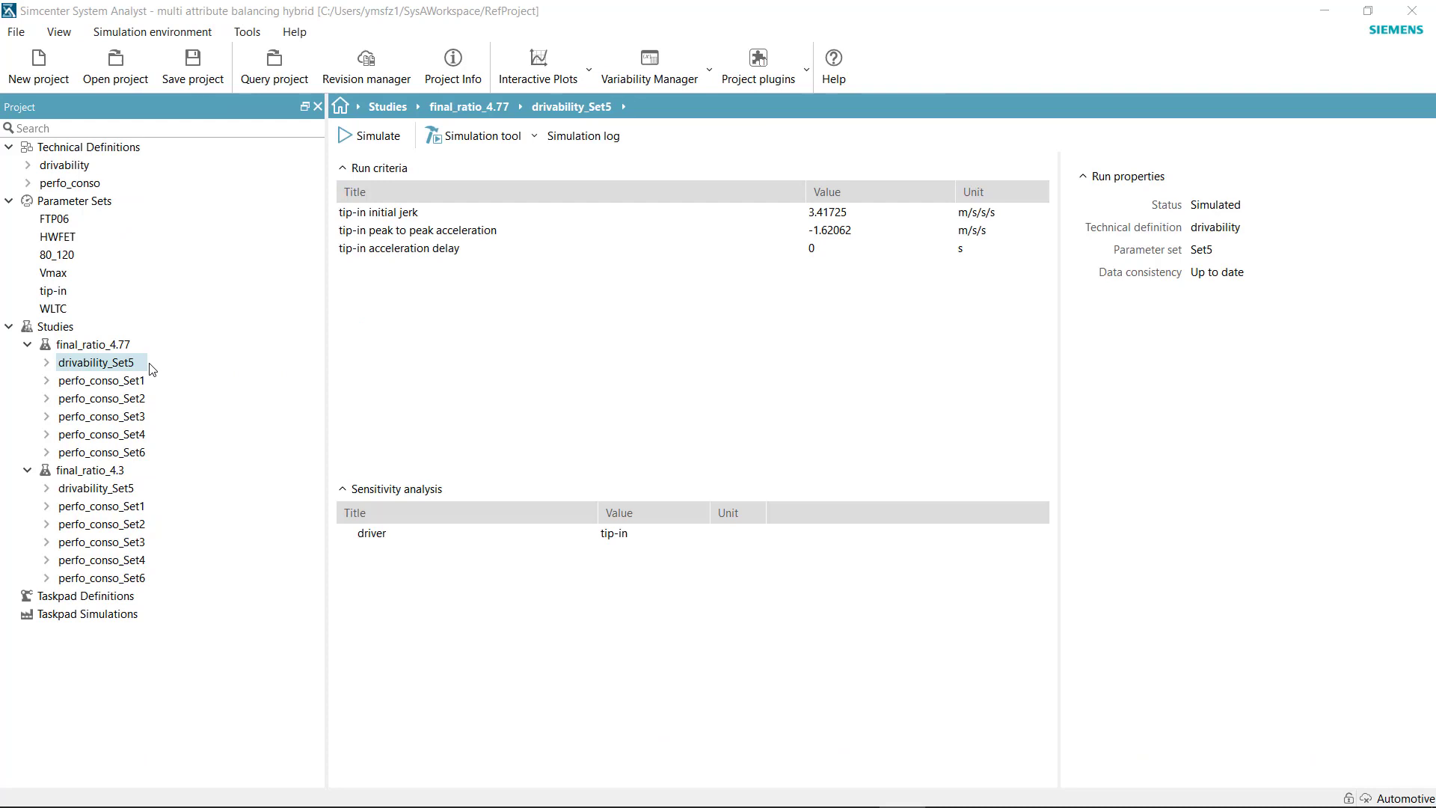
Step: Run drivability_Set5 post-processing with the 'export variables to Excel file' script enabled
{"action": "left_click", "coordinate": [46, 362]}
{"action": "left_click", "coordinate": [114, 416]}
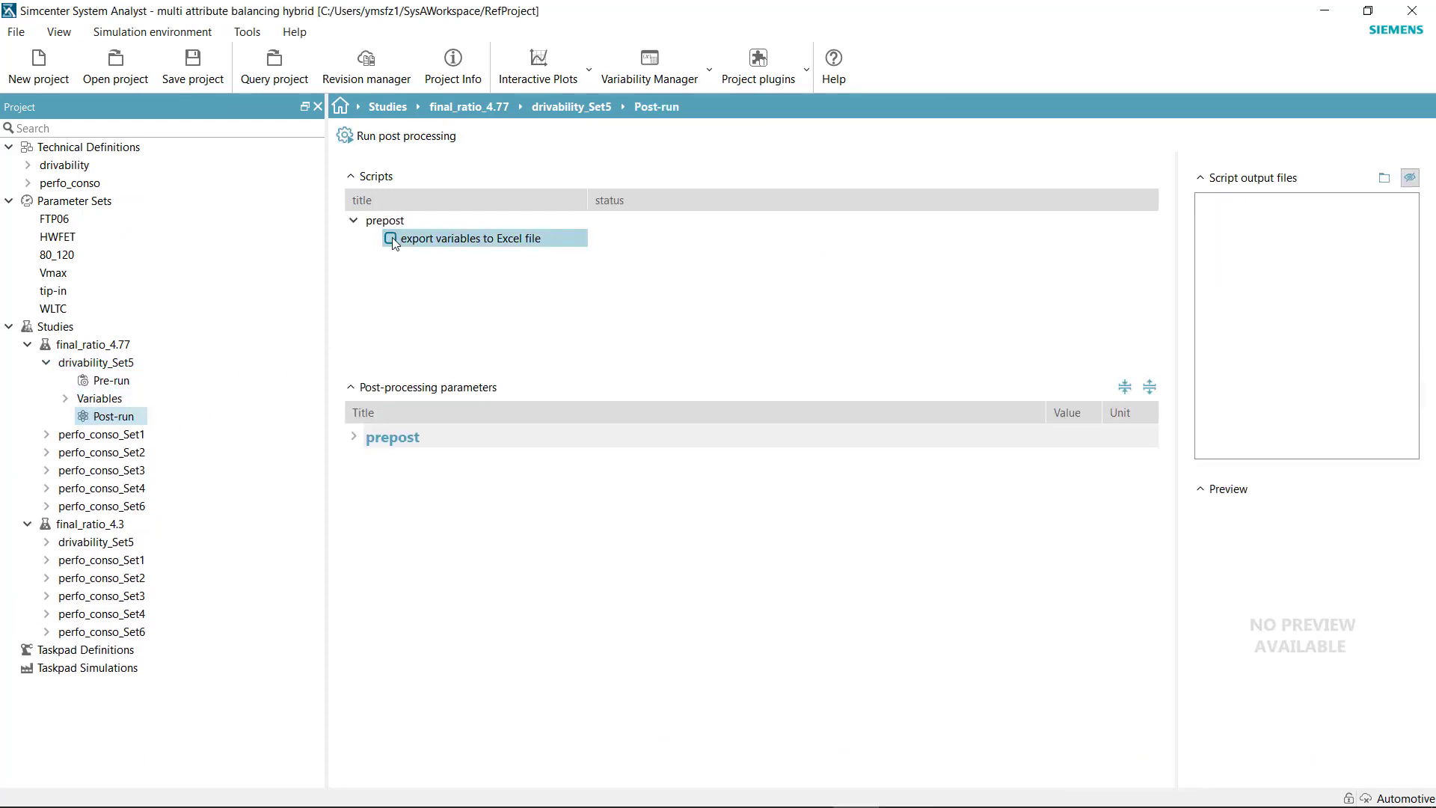
{"action": "left_click", "coordinate": [390, 239]}
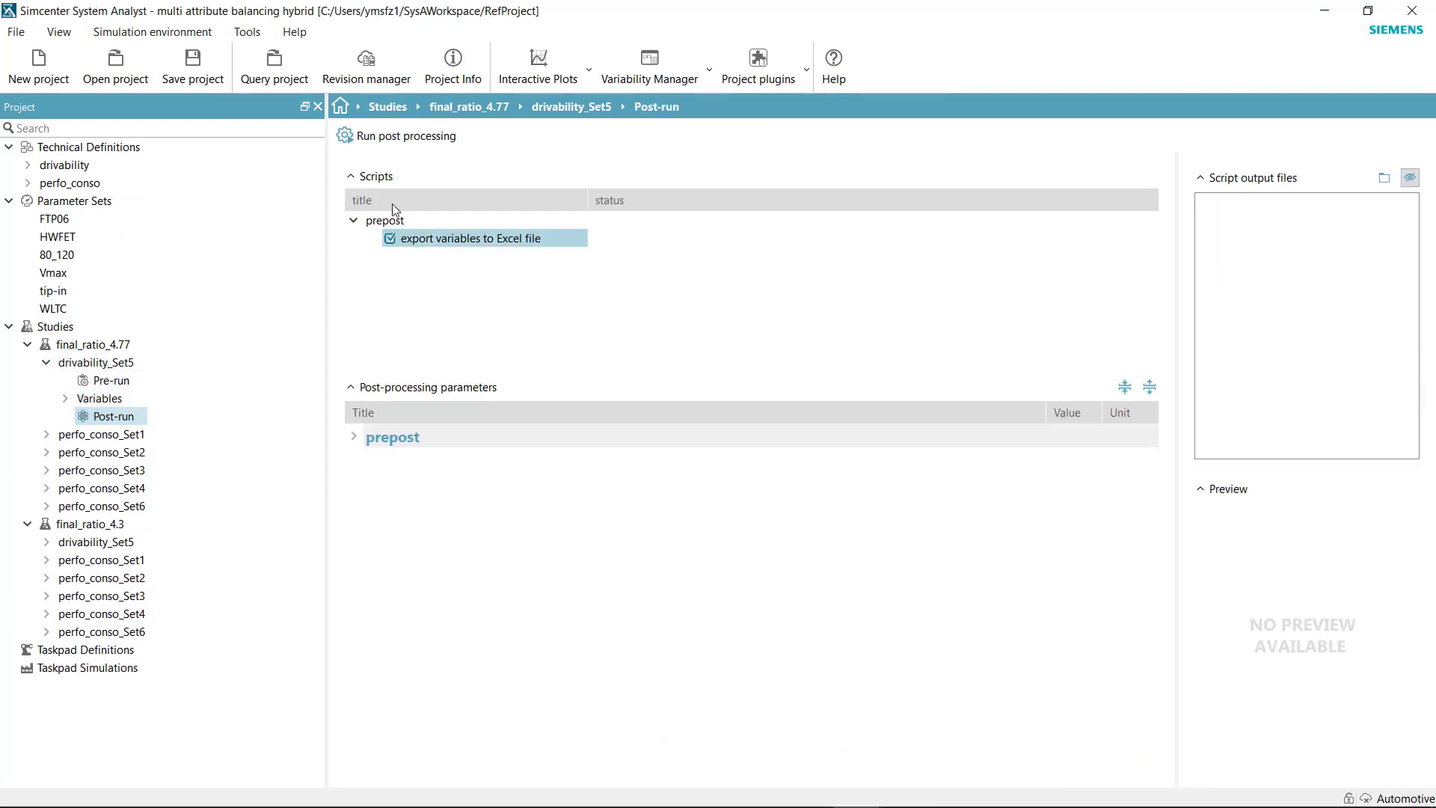
{"action": "left_click", "coordinate": [409, 142]}
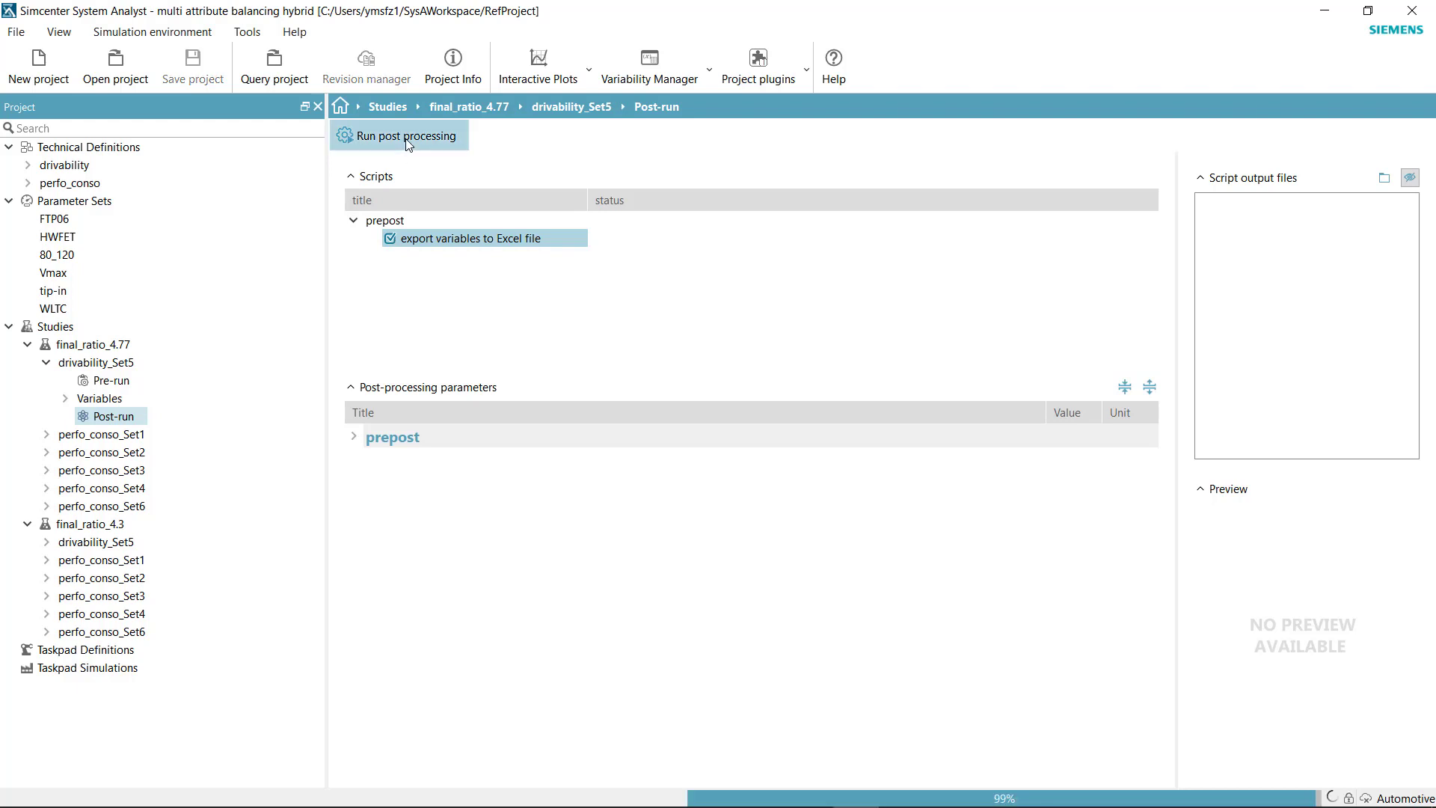